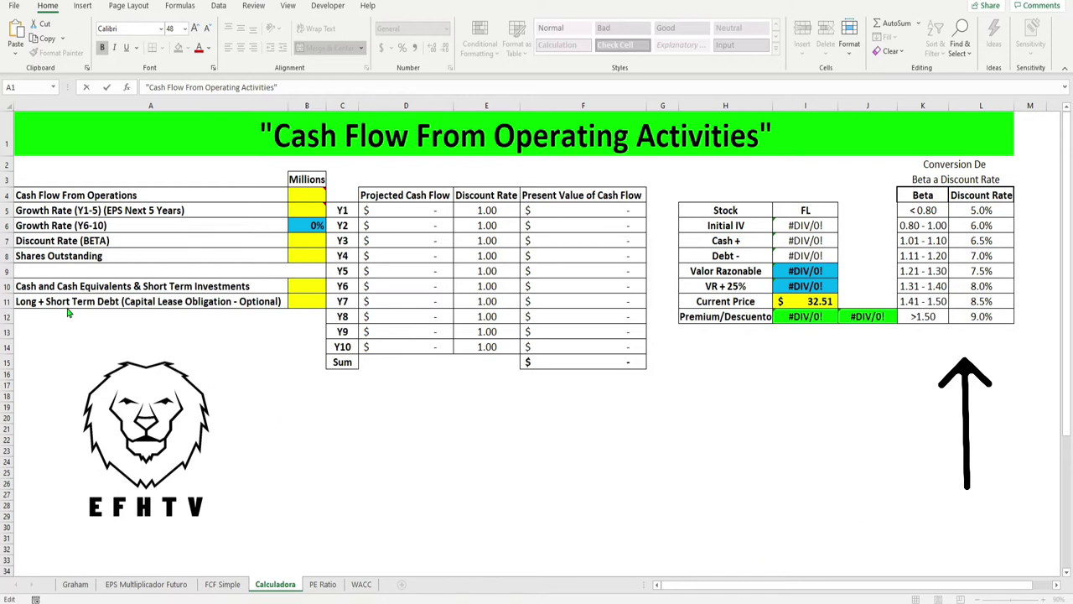
# - Examine the cash flow calculator's yellow input cells and its Valor Razonable and VR + 25% result cells
pyautogui.click(305, 286)
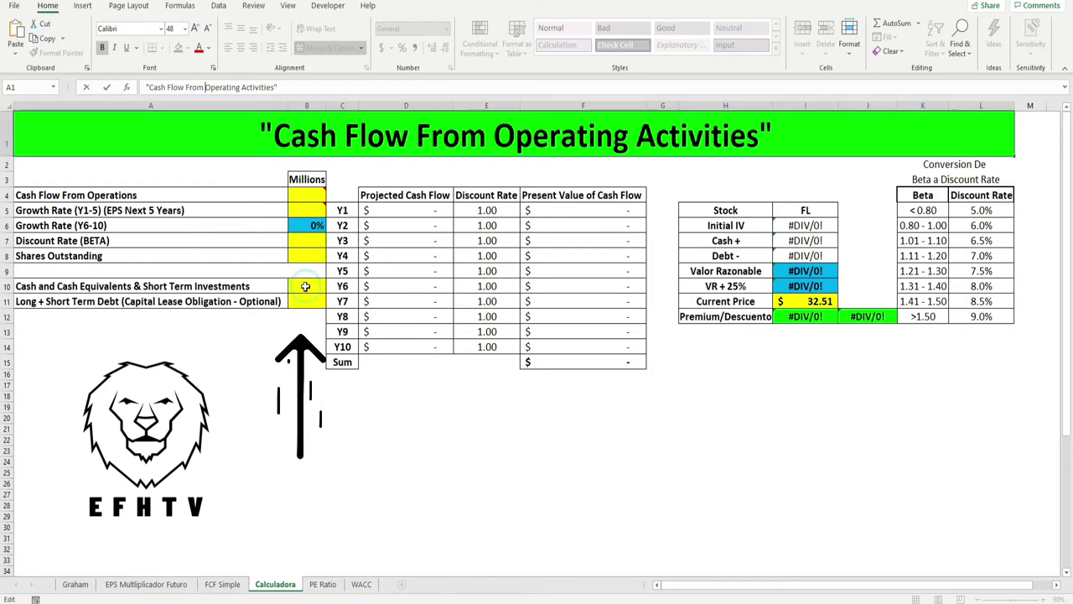
pyautogui.click(304, 305)
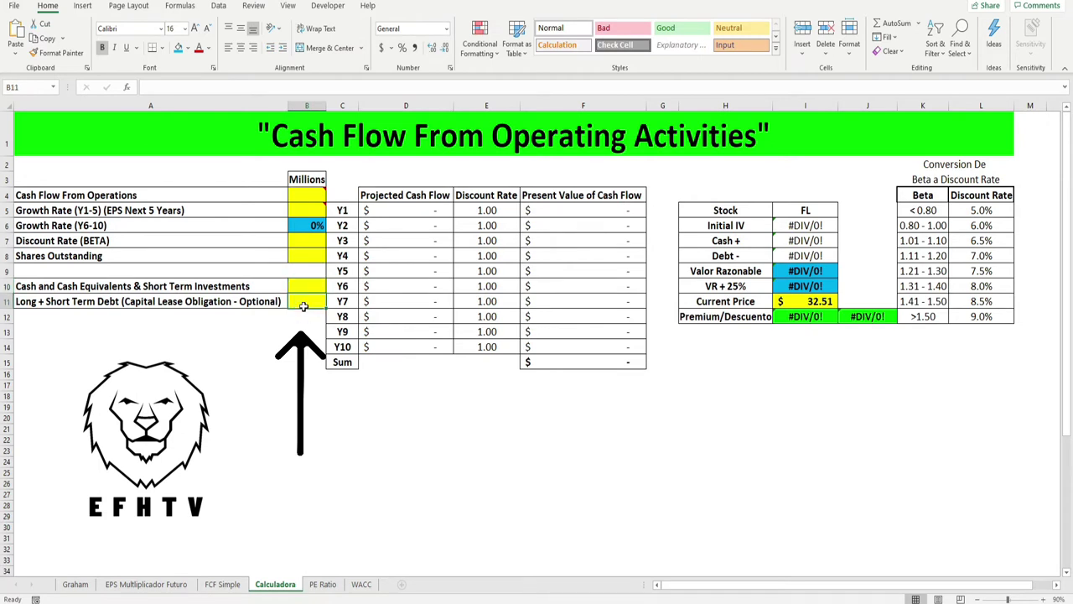
pyautogui.click(807, 272)
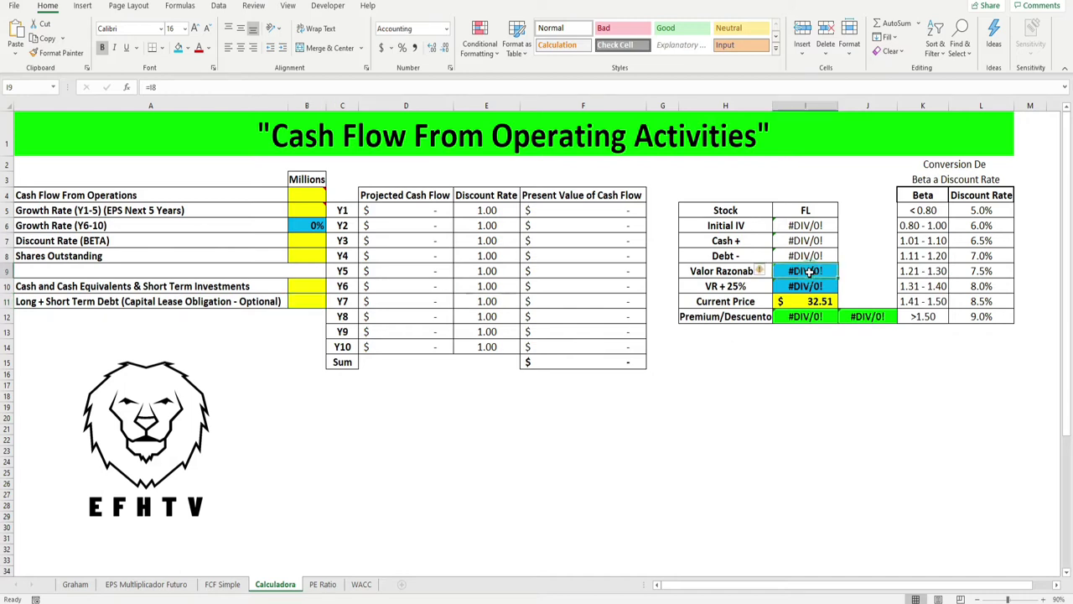
pyautogui.click(800, 288)
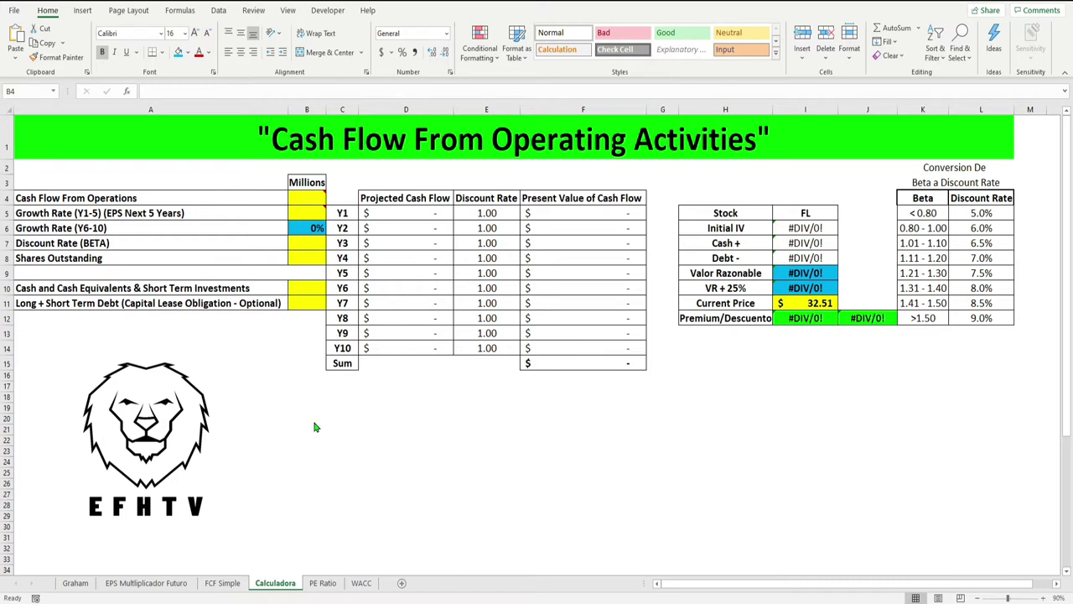
pyautogui.click(305, 287)
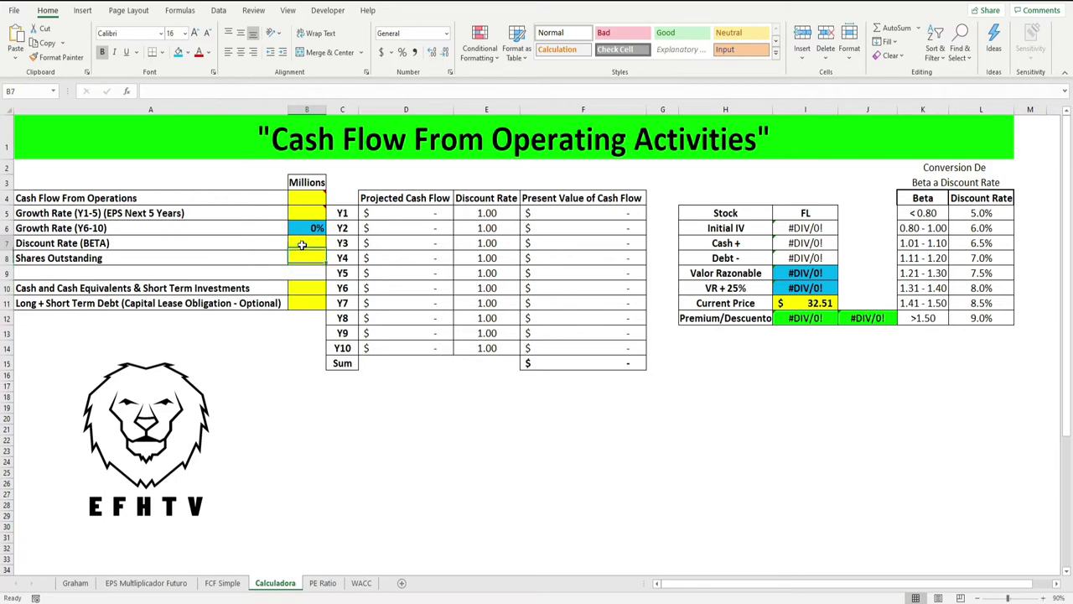
pyautogui.click(302, 213)
pyautogui.click(302, 197)
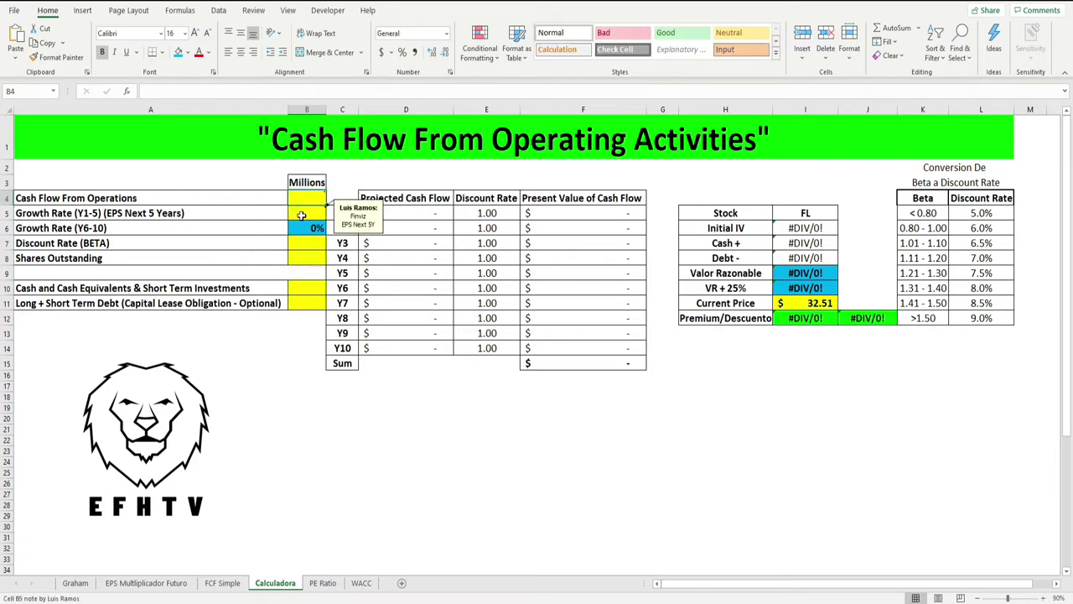
pyautogui.click(300, 228)
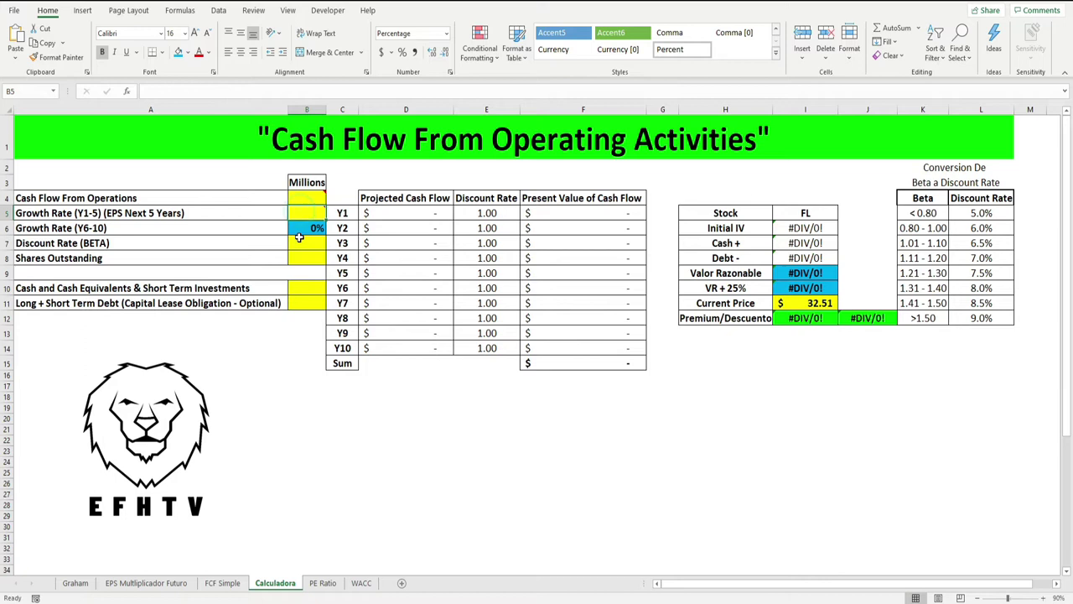
pyautogui.click(301, 243)
pyautogui.click(303, 256)
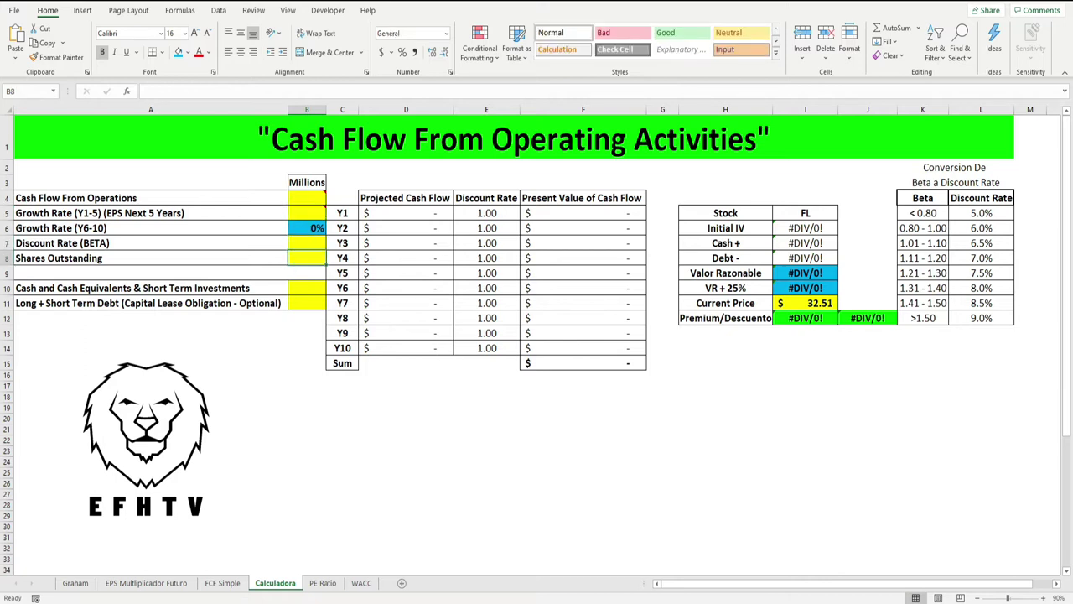
# - Switch to Chrome, search Google for yahoo finance and open the Yahoo Finance site
pyautogui.hotkey('alt', 'Tab')
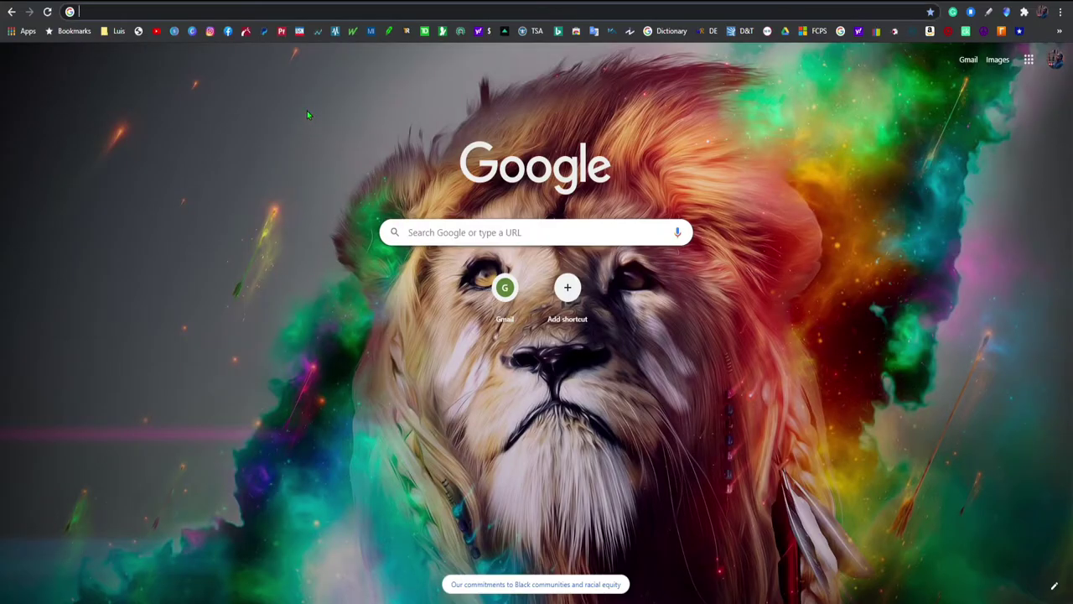
pyautogui.click(450, 232)
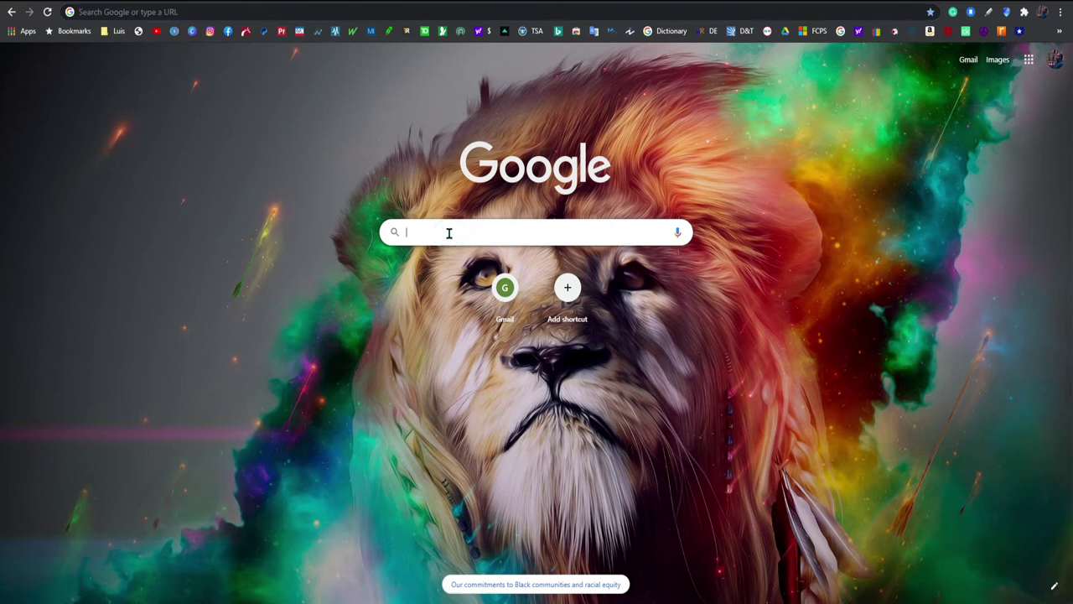
pyautogui.write('yaho.')
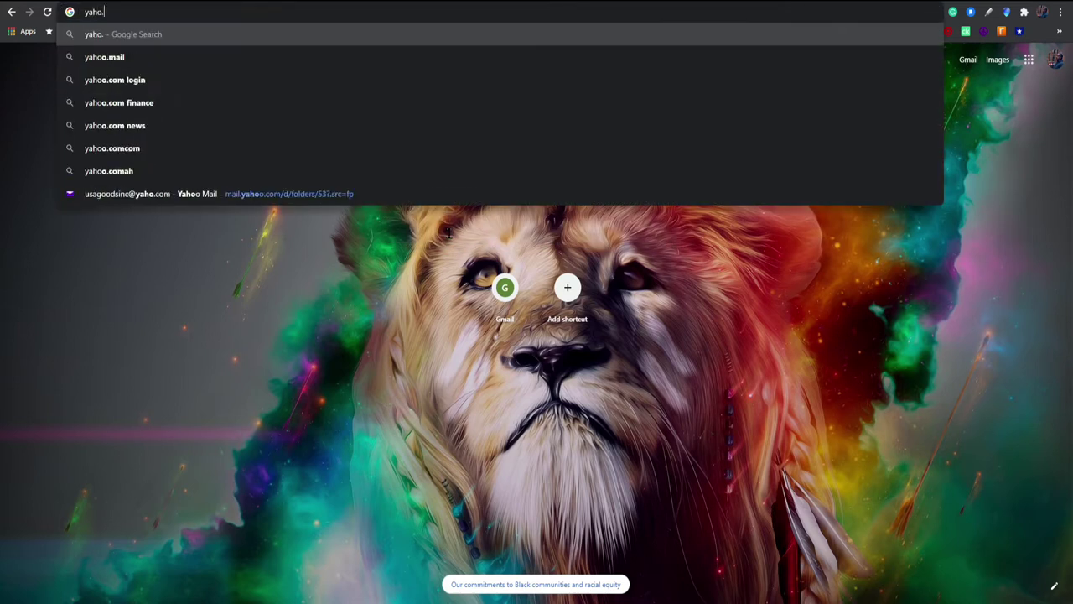
pyautogui.press('BackSpace')
pyautogui.write('o.')
pyautogui.press('BackSpace')
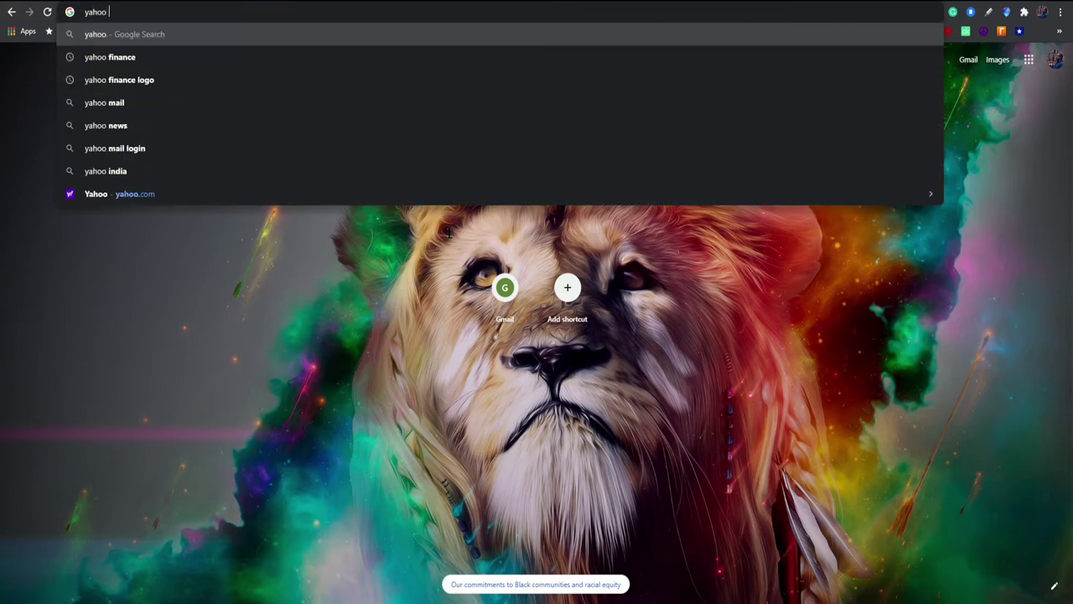
pyautogui.write('finance')
pyautogui.press('Return')
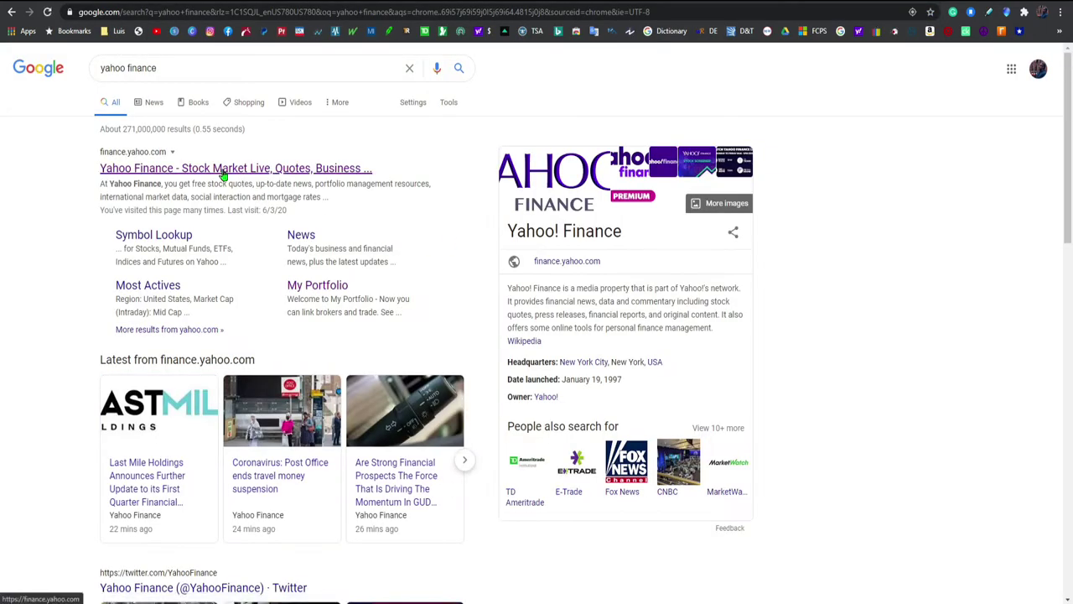
pyautogui.click(223, 170)
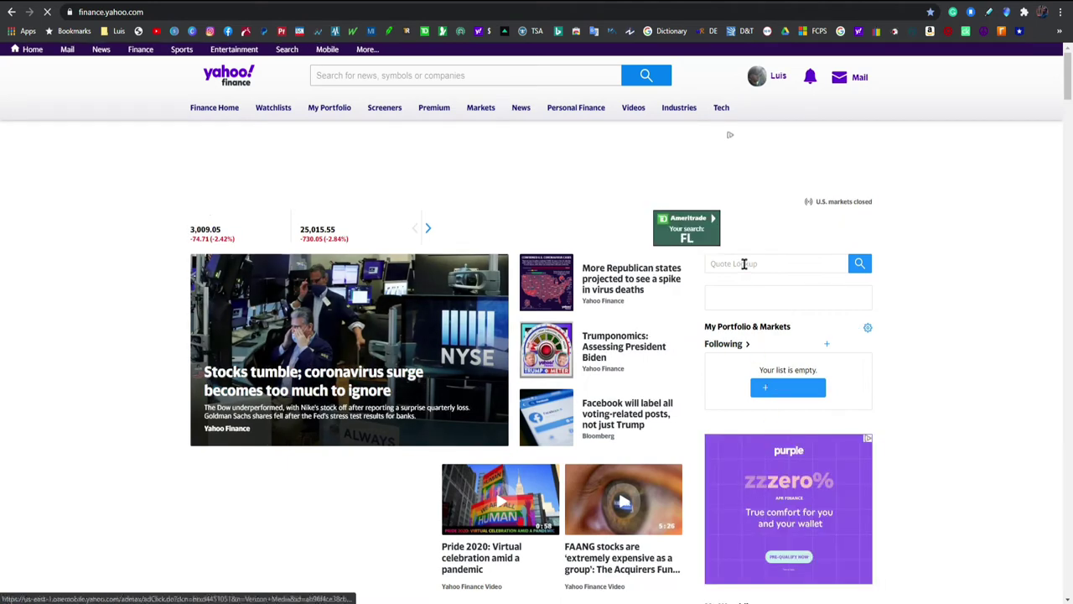
# - Look up the ticker FL and open the Foot Locker, Inc. quote page
pyautogui.click(743, 263)
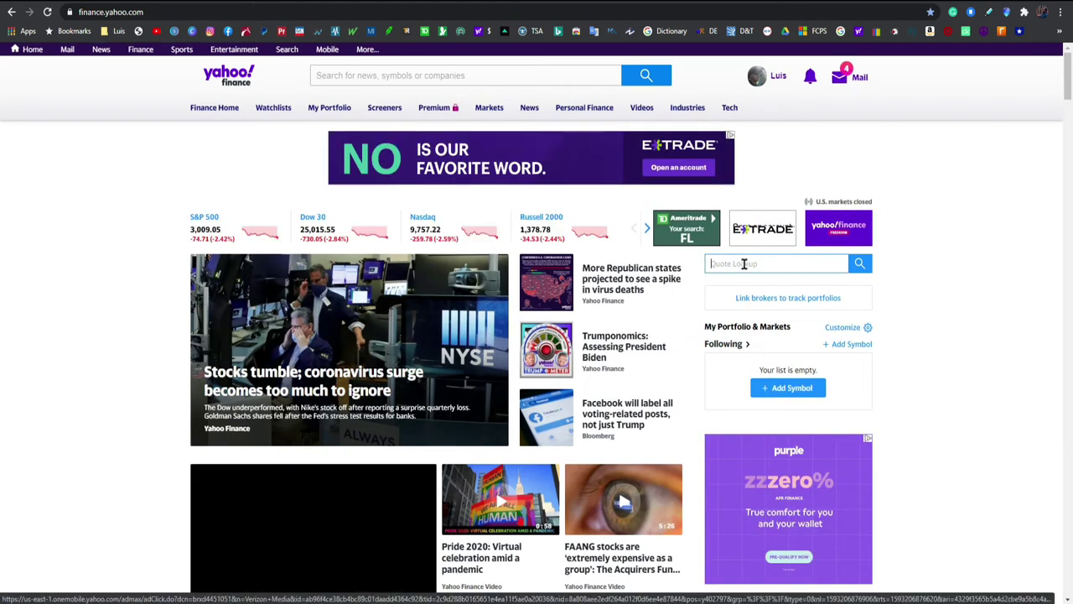
pyautogui.write('fl')
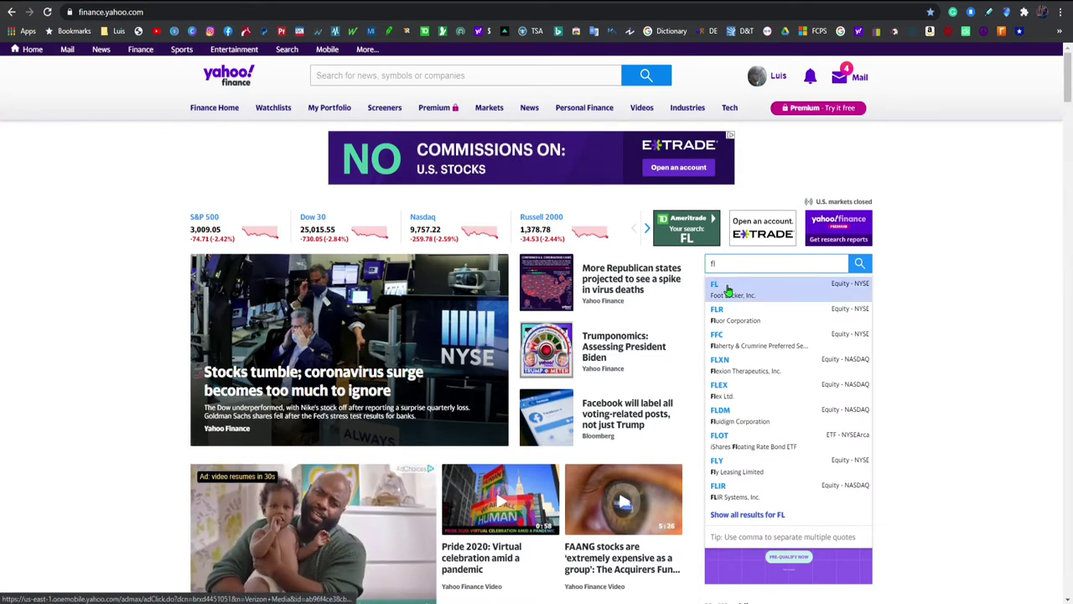
pyautogui.click(726, 289)
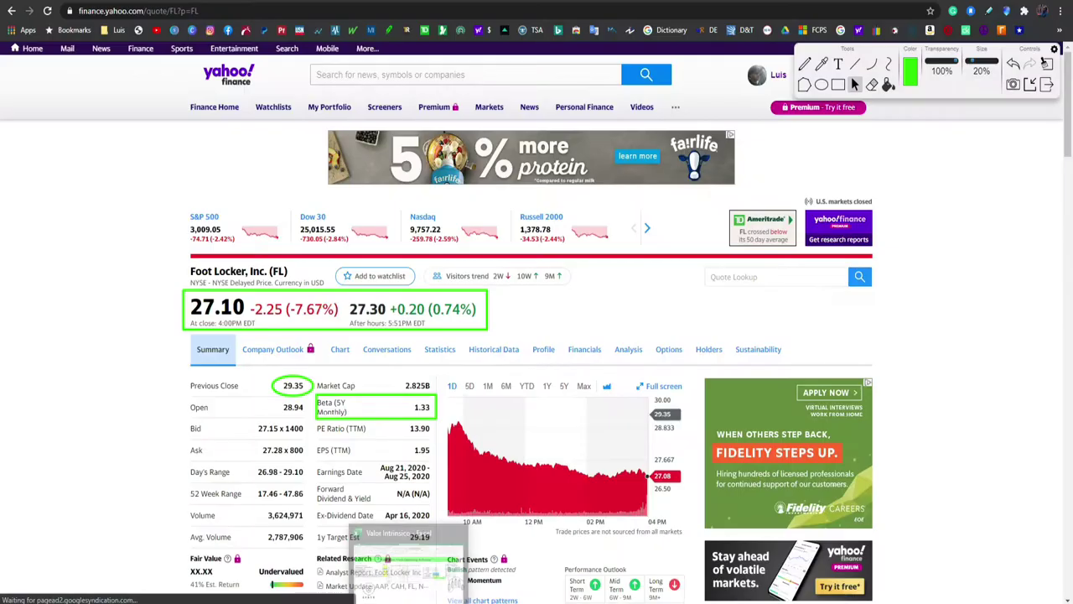
# - Return to the Excel calculator, match the stock's beta in the conversion table and set Discount Rate (BETA) to 8%
pyautogui.click(498, 603)
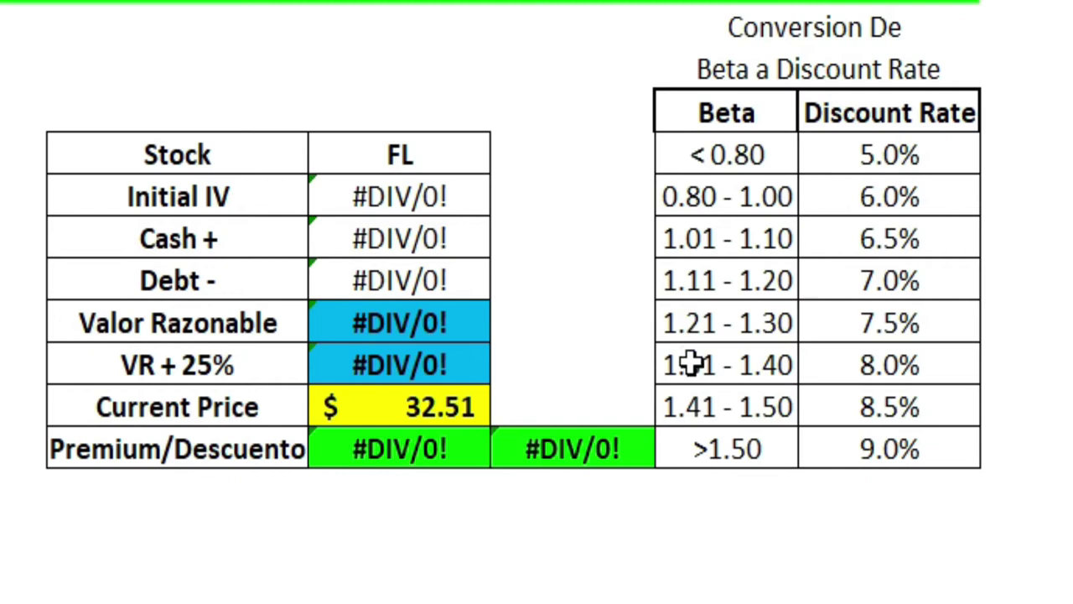
pyautogui.click(911, 287)
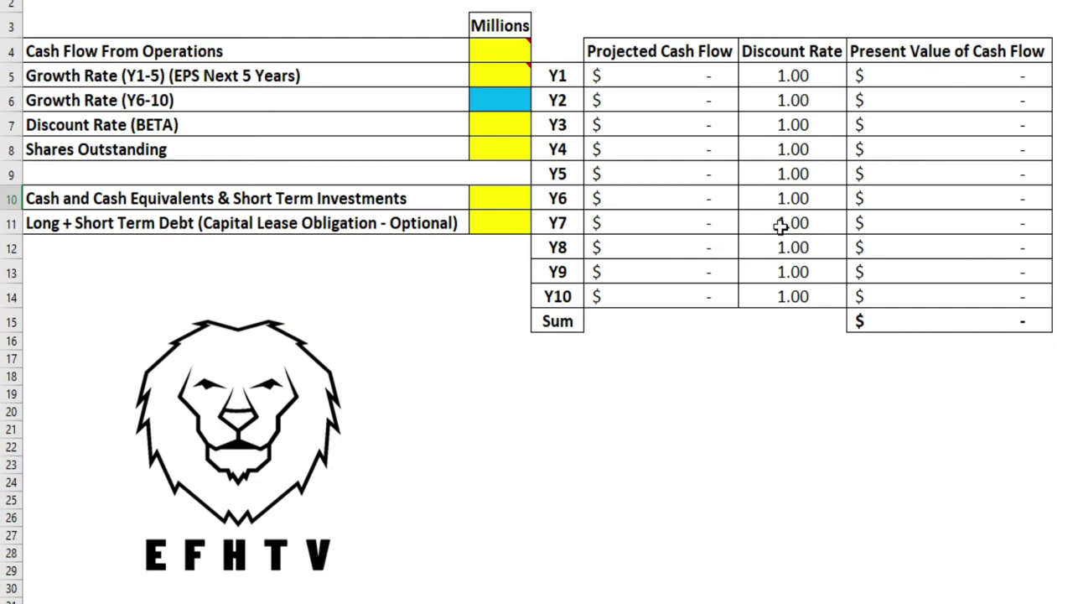
pyautogui.click(487, 128)
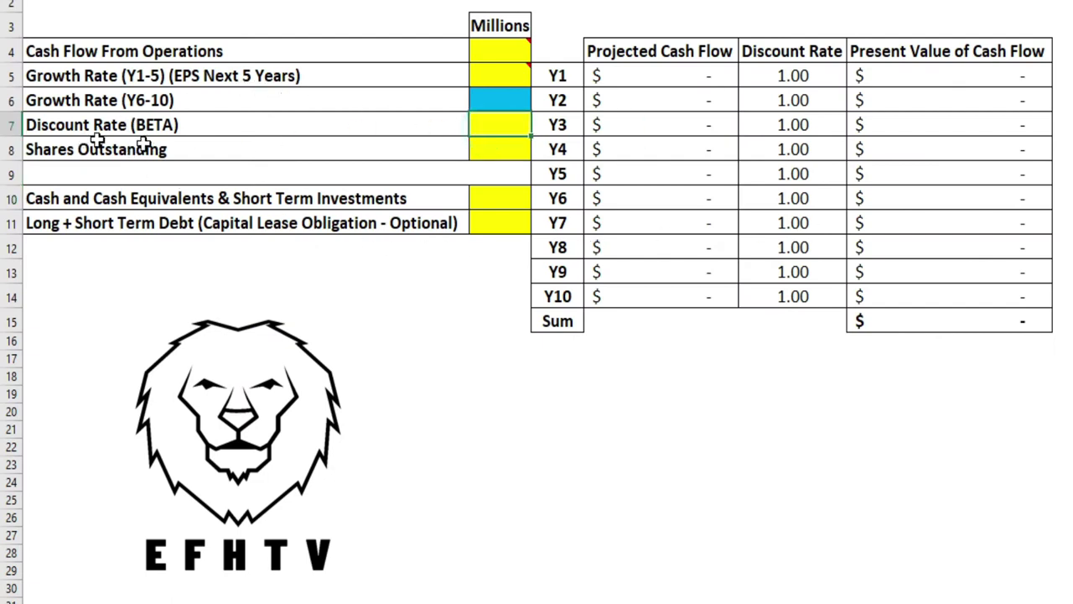
pyautogui.write('8')
pyautogui.press('Return')
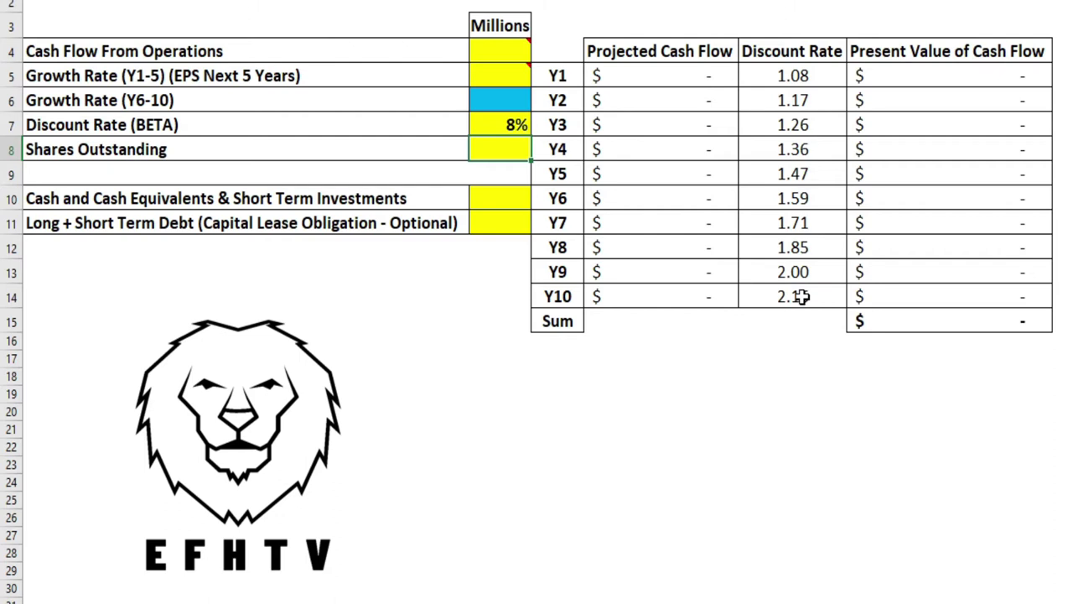
# - Find Foot Locker's 1/31/2020 operating cash flow in the Yahoo Finance cash flow statement and enter 696 for Cash Flow From Operations in Excel
pyautogui.click(497, 55)
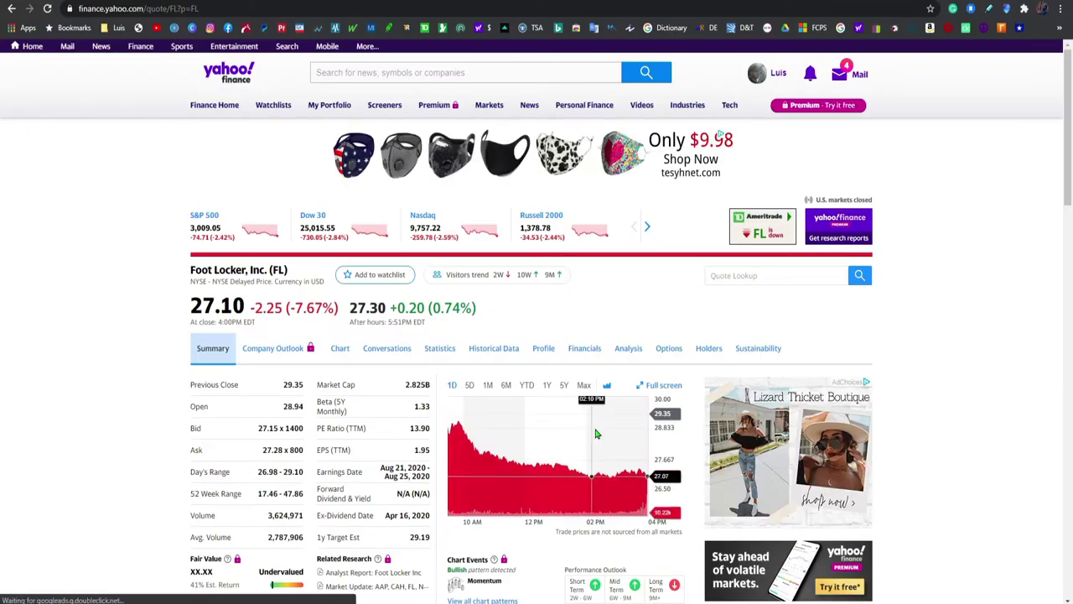
pyautogui.click(584, 345)
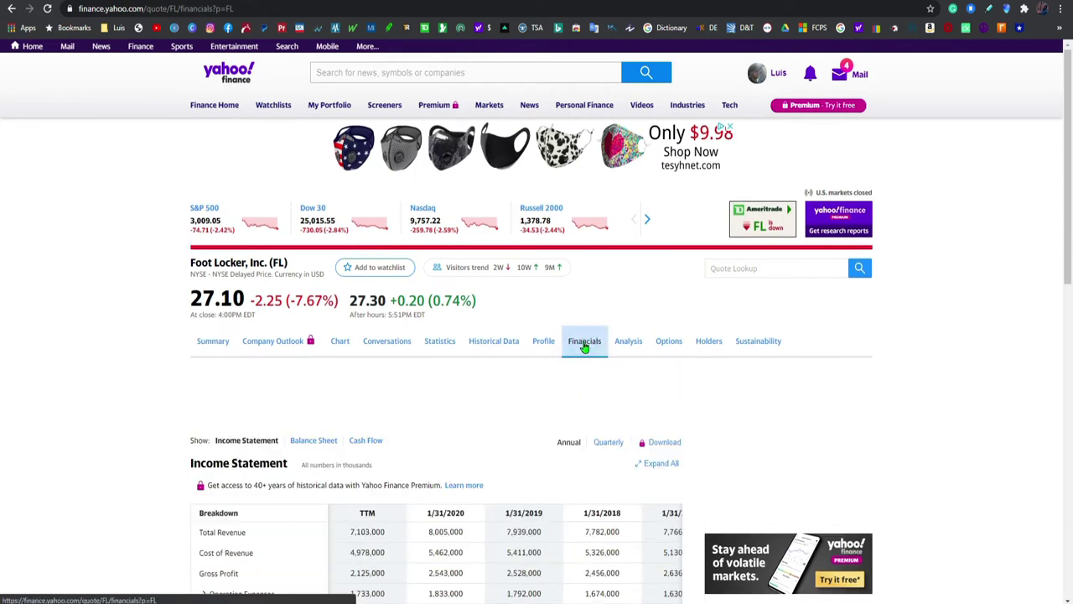
pyautogui.click(366, 441)
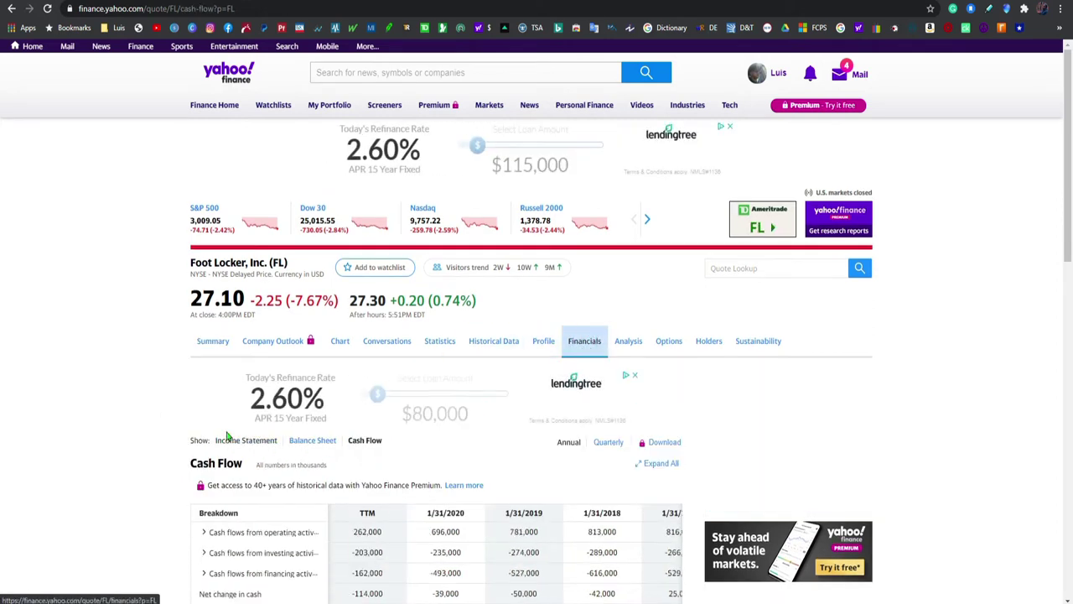
pyautogui.scroll(-2, 134, 407)
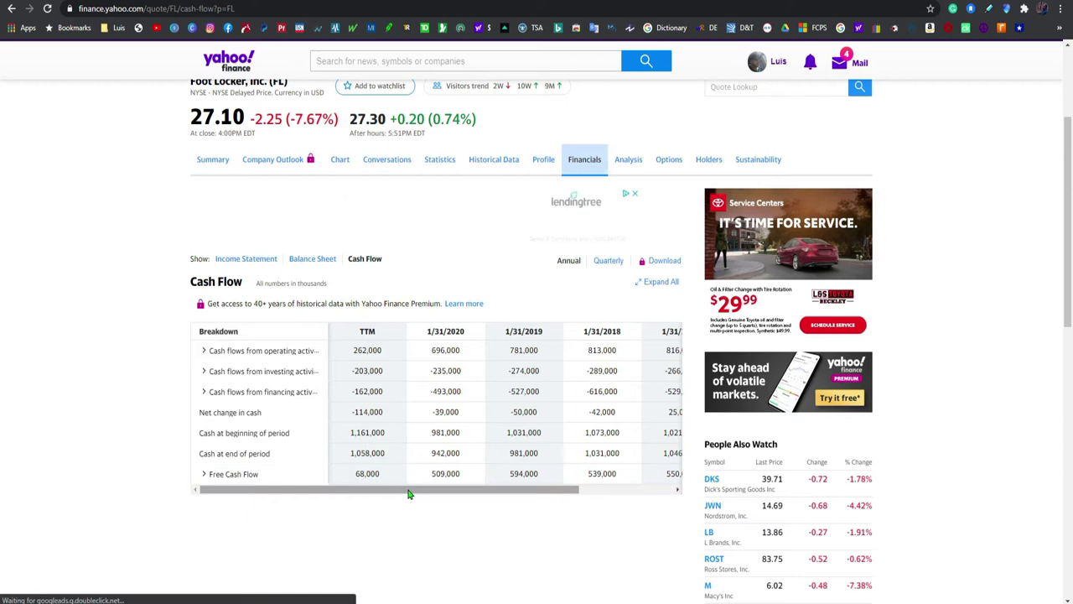
pyautogui.moveTo(409, 494); pyautogui.dragTo(467, 487)
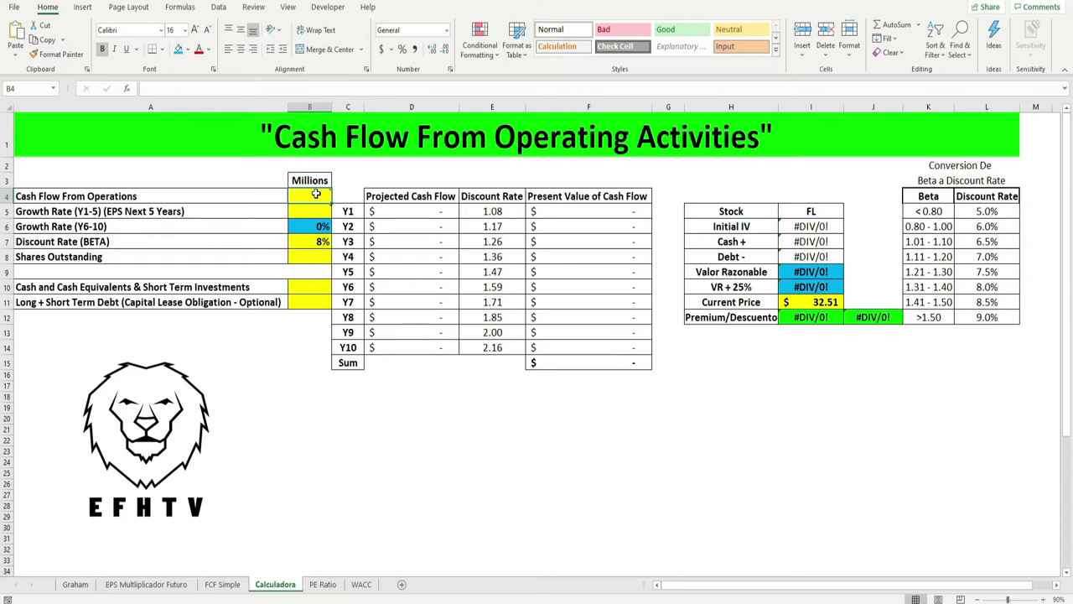
pyautogui.write('696')
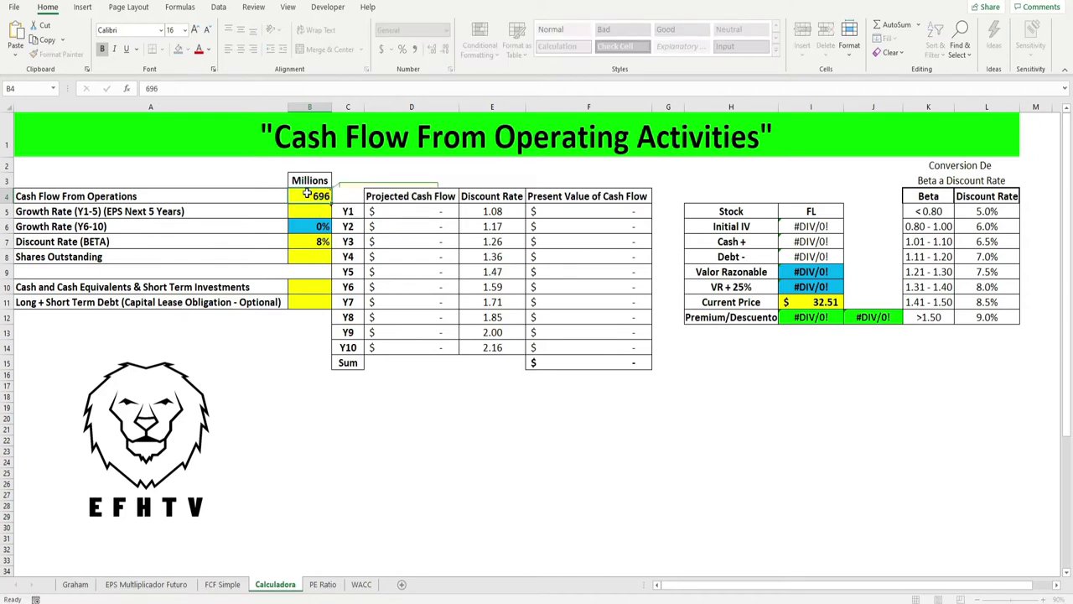
pyautogui.press('Return')
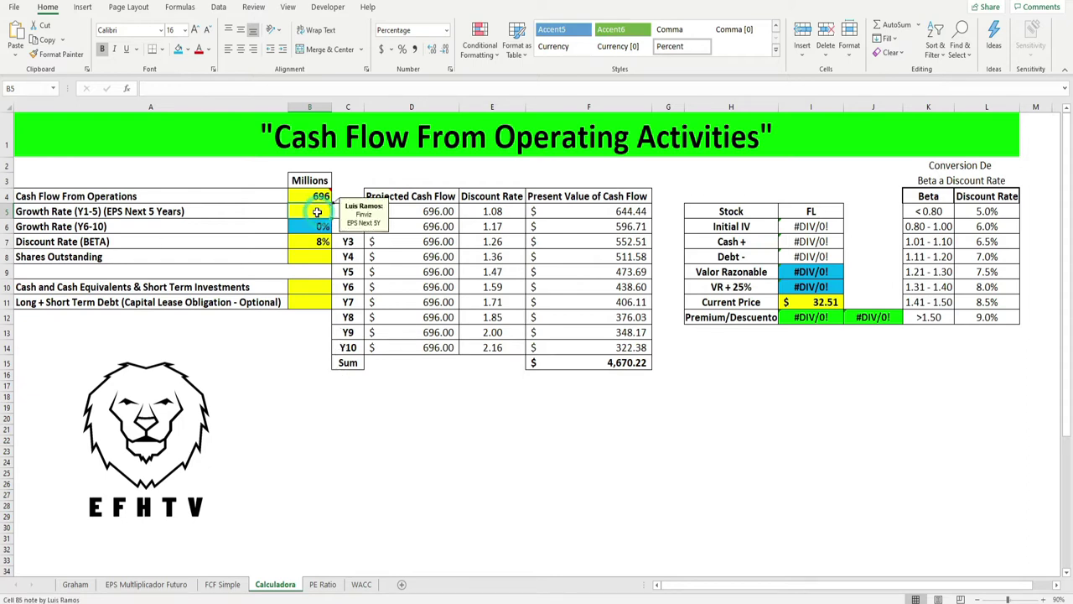
# - Find Foot Locker's Next 5 Years growth estimate in Yahoo Finance's analysis and enter -2.83% for Growth Rate (Y1-5) in Excel
pyautogui.moveTo(381, 587)
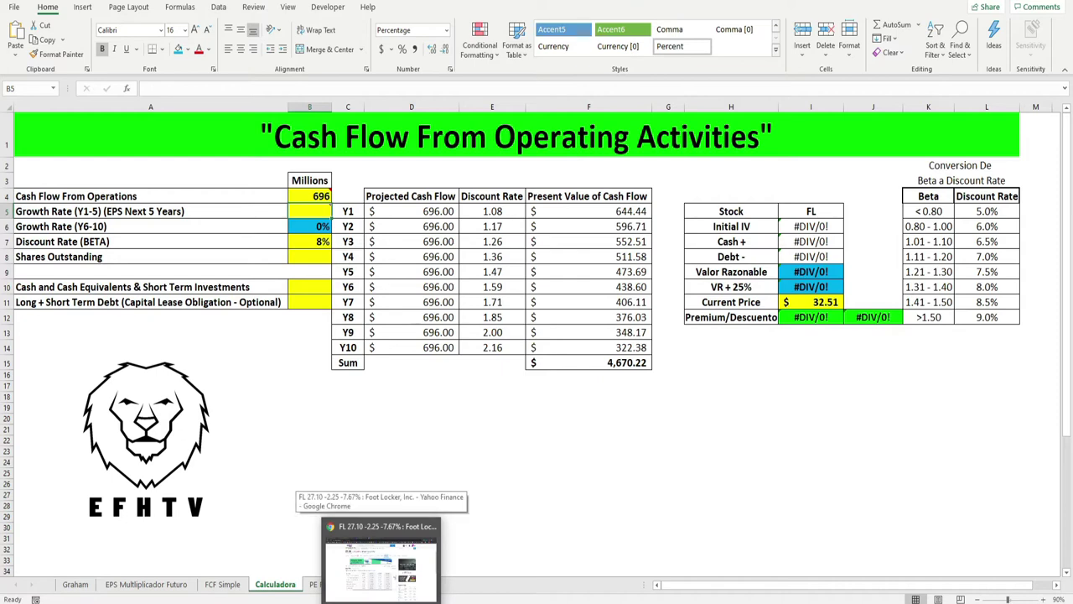
pyautogui.click(381, 562)
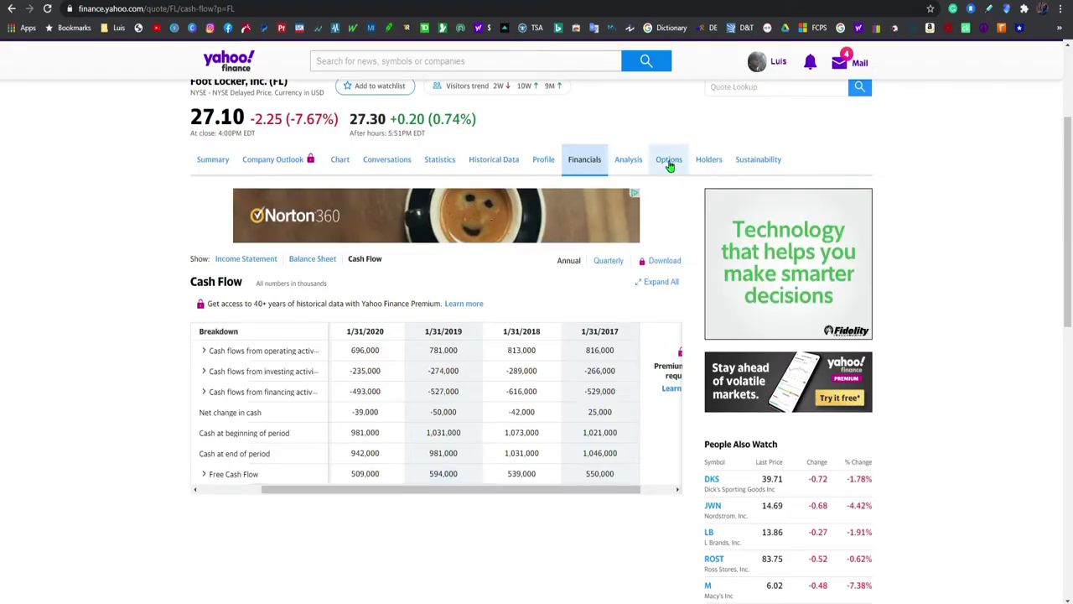
pyautogui.click(623, 163)
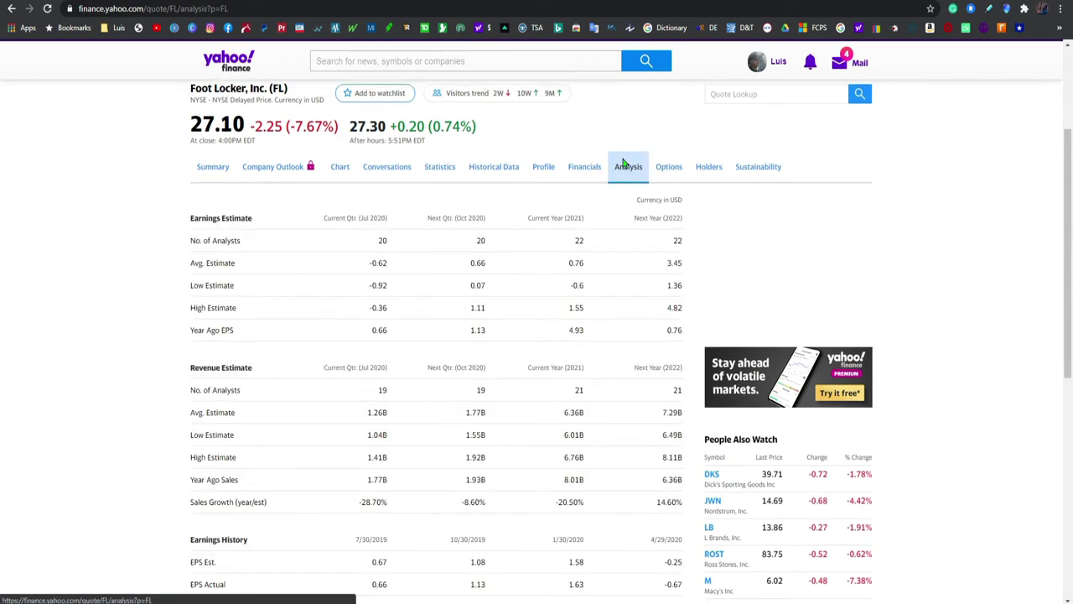
pyautogui.scroll(-5, 160, 389)
pyautogui.scroll(-4, 147, 391)
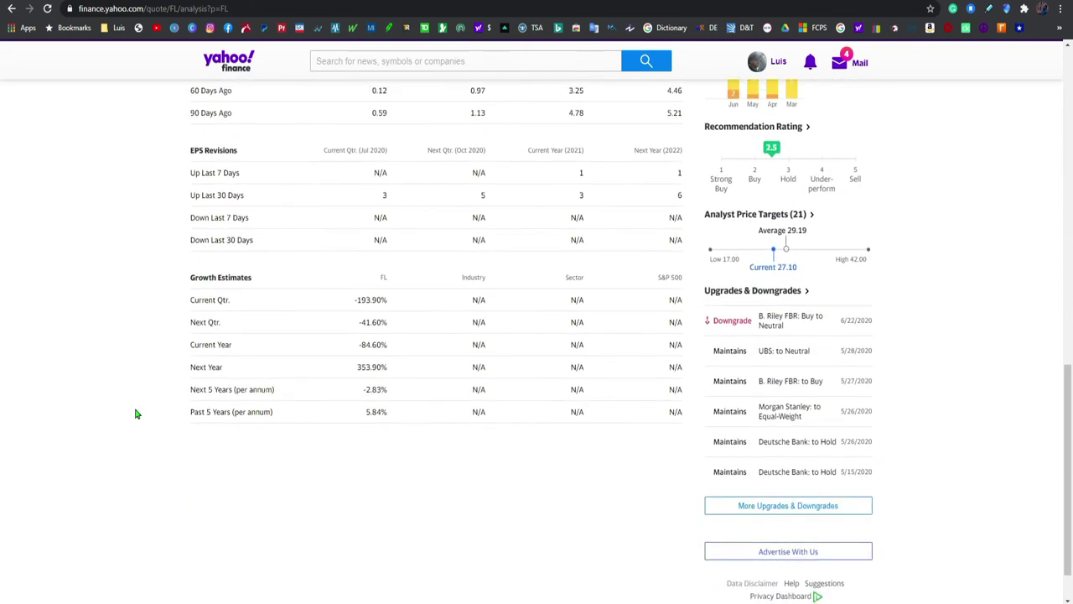
pyautogui.moveTo(348, 391); pyautogui.dragTo(396, 392)
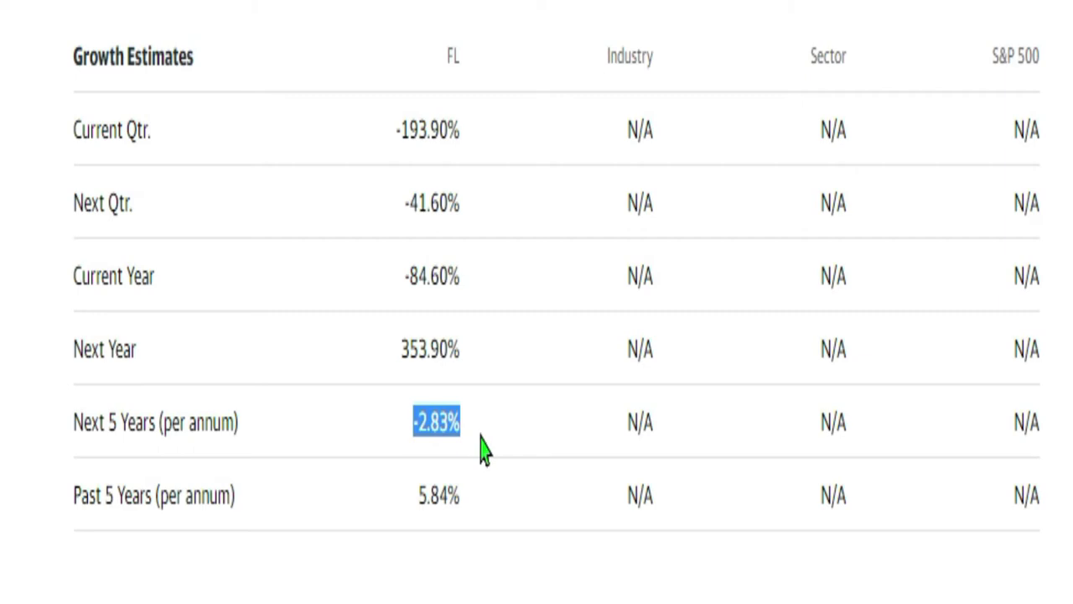
pyautogui.hotkey('alt', 'Tab')
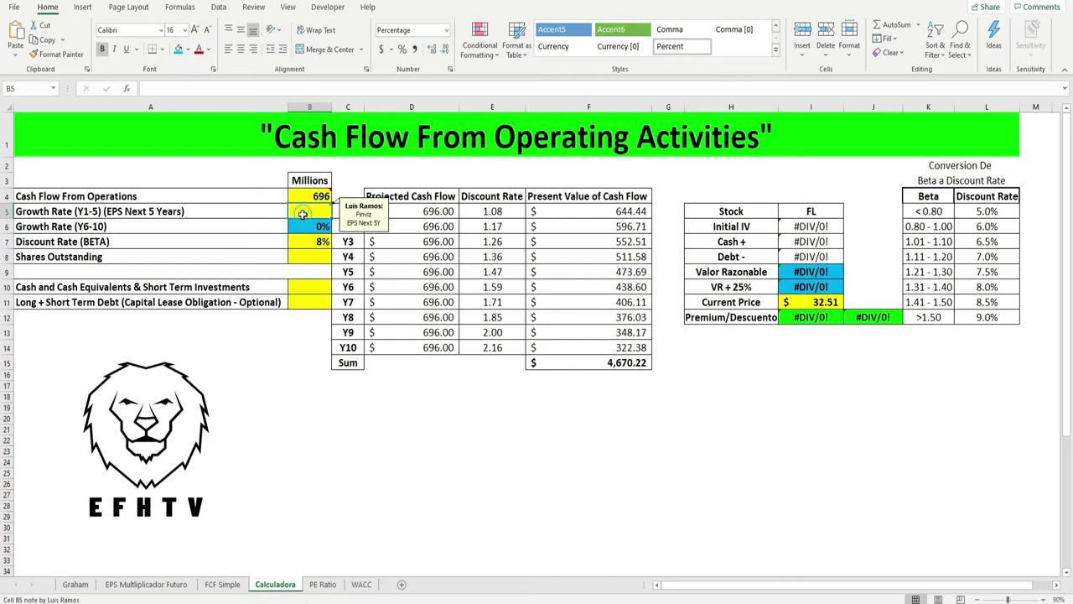
pyautogui.write('-2.83')
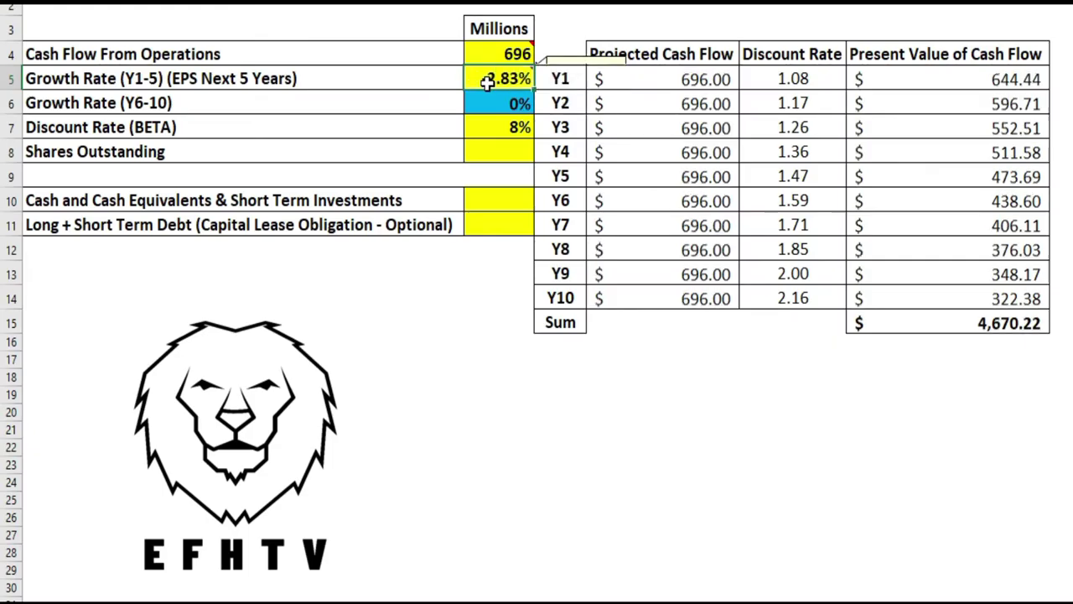
pyautogui.press('Return')
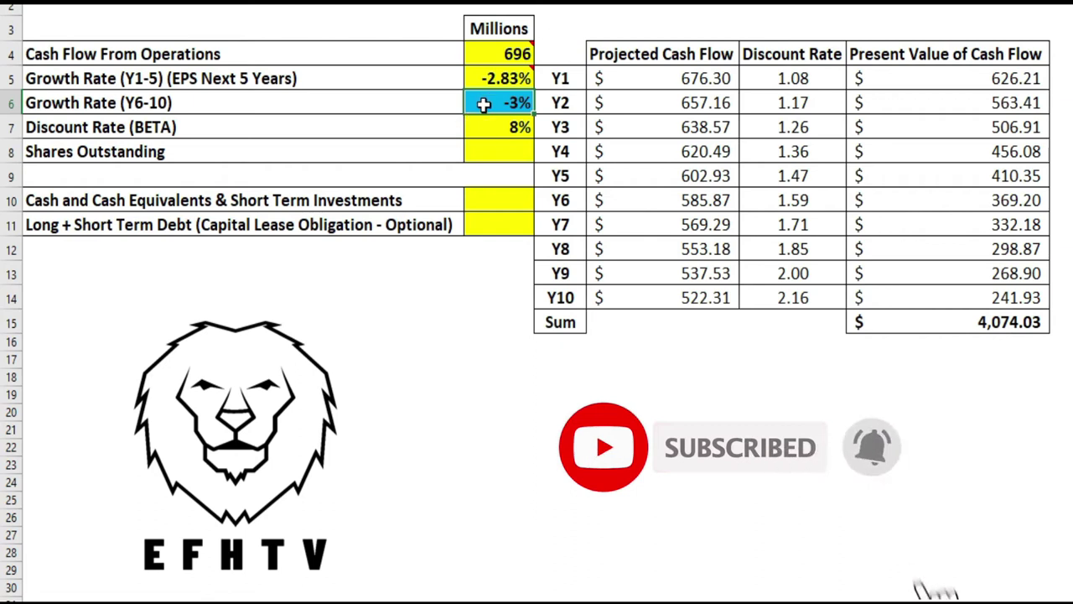
pyautogui.moveTo(478, 74)
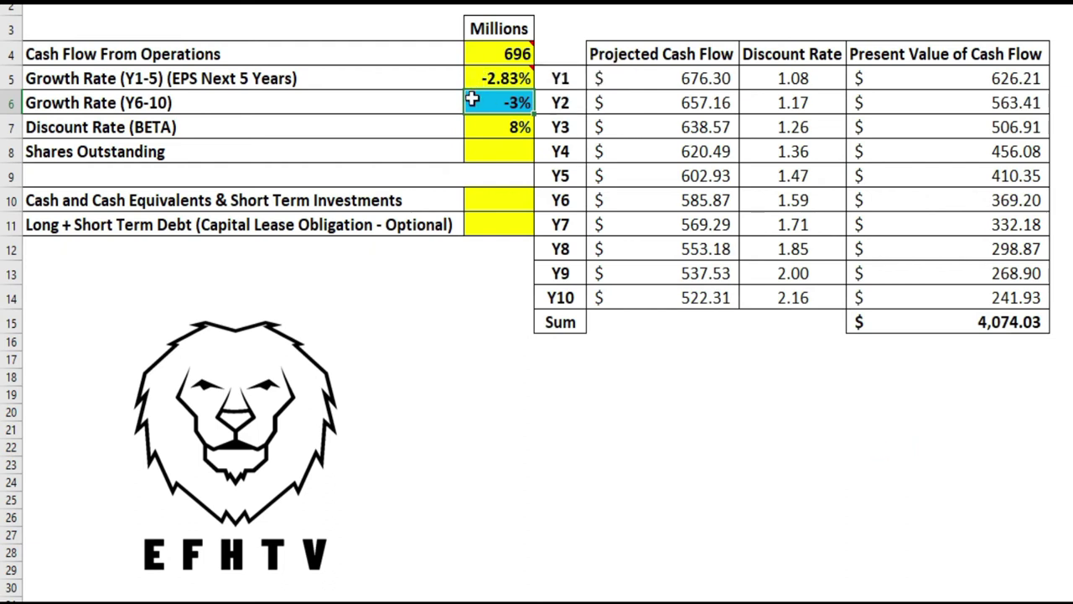
# - Look up Foot Locker's Shares Outstanding under Share Statistics in Yahoo Finance
pyautogui.click(488, 149)
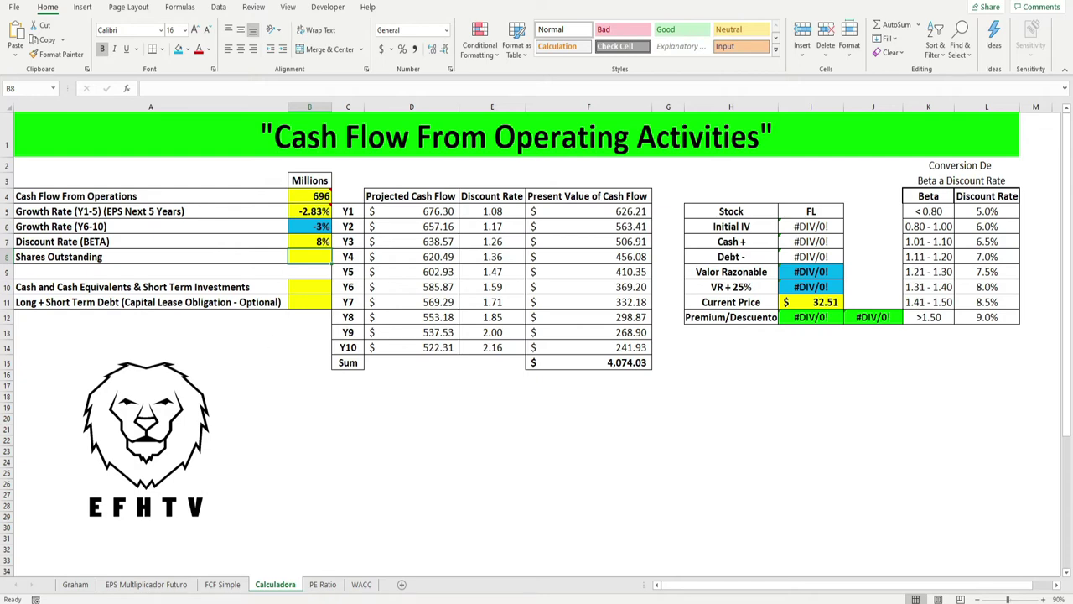
pyautogui.hotkey('alt', 'Tab')
pyautogui.scroll(4, 347, 402)
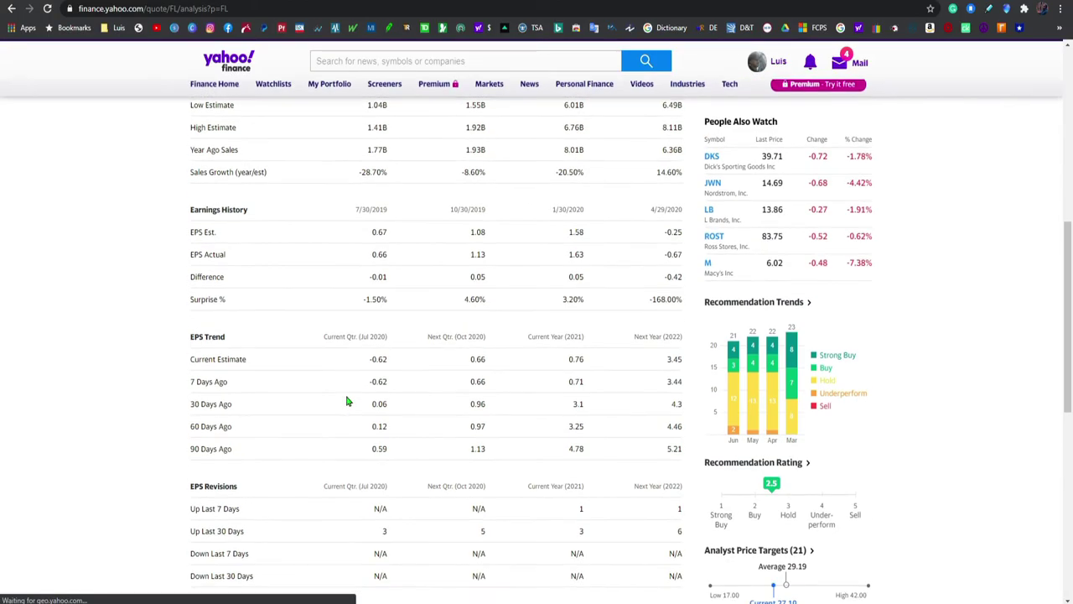
pyautogui.scroll(6, 348, 401)
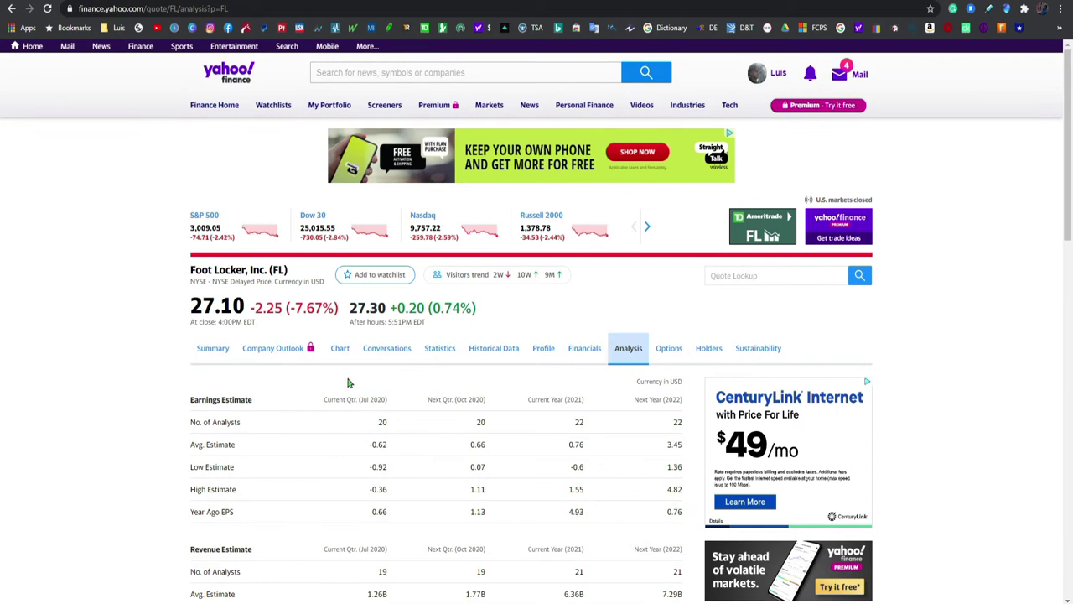
pyautogui.click(440, 349)
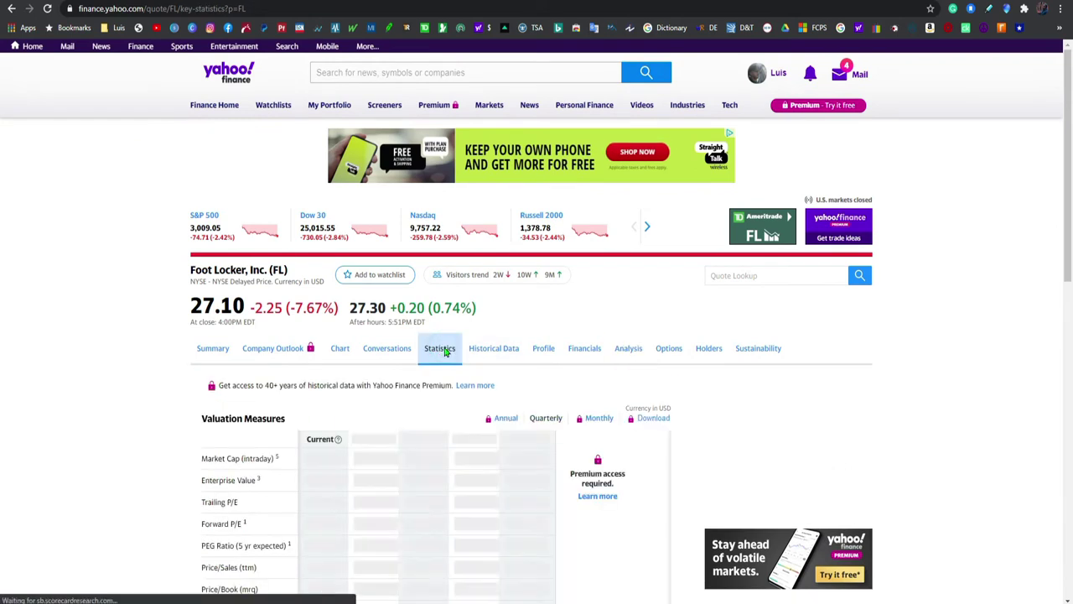
pyautogui.scroll(-6, 151, 358)
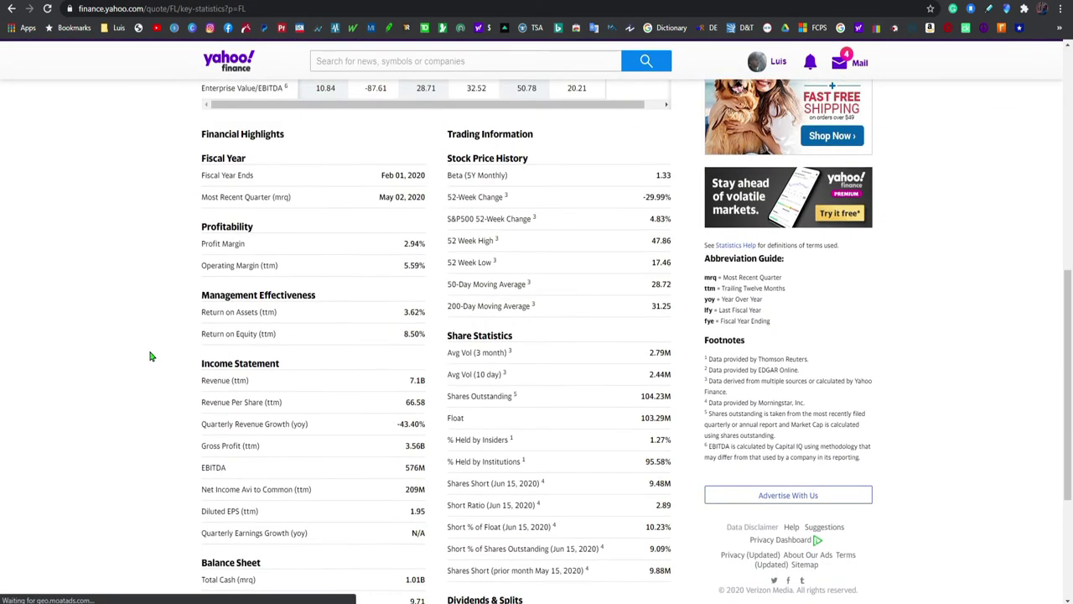
pyautogui.scroll(-1, 150, 355)
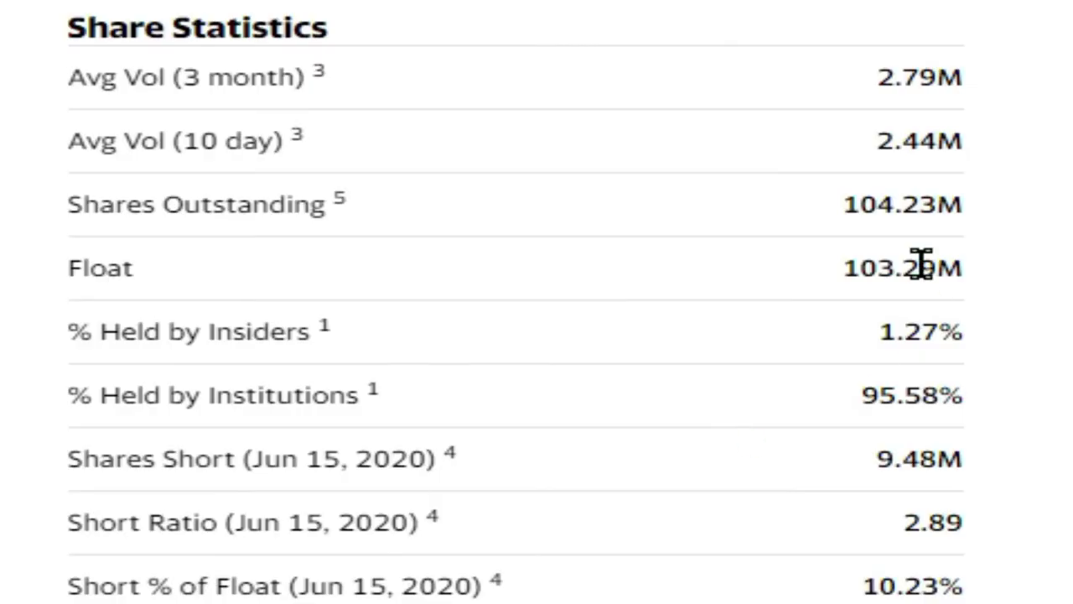
pyautogui.click(835, 199)
pyautogui.moveTo(851, 199); pyautogui.dragTo(977, 216)
pyautogui.click(977, 211)
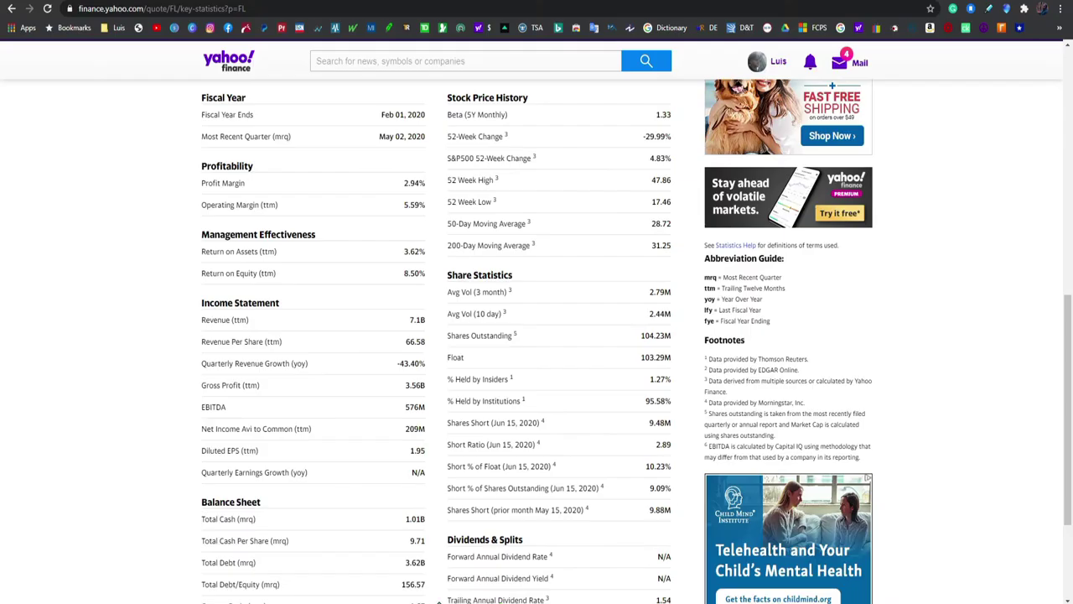
# - Return to the Excel calculator and set Shares Outstanding to 104.23
pyautogui.hotkey('alt', 'Tab')
pyautogui.click(310, 258)
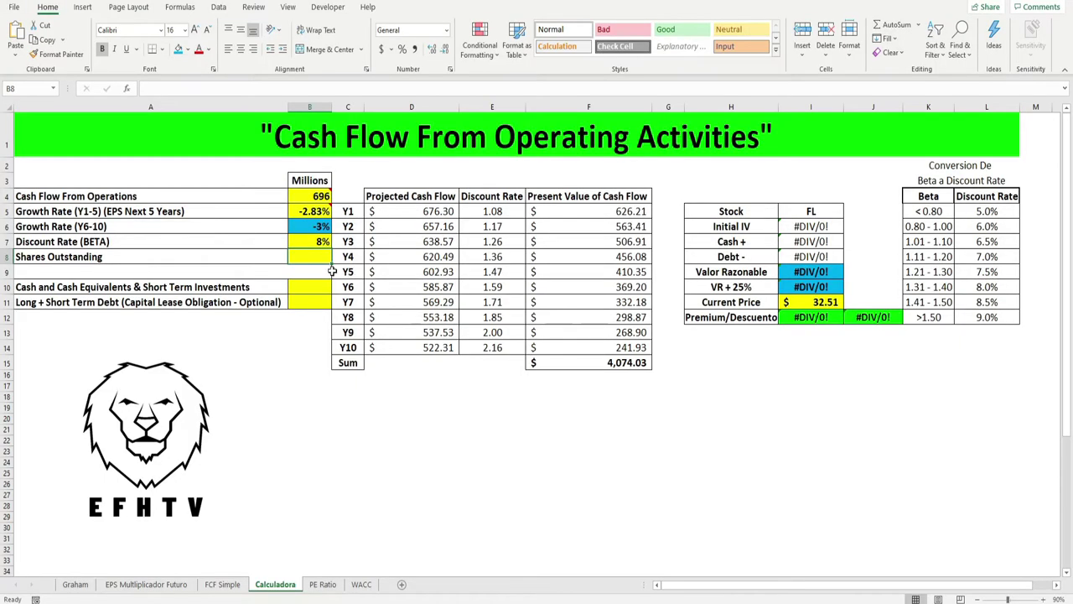
pyautogui.write('104.23')
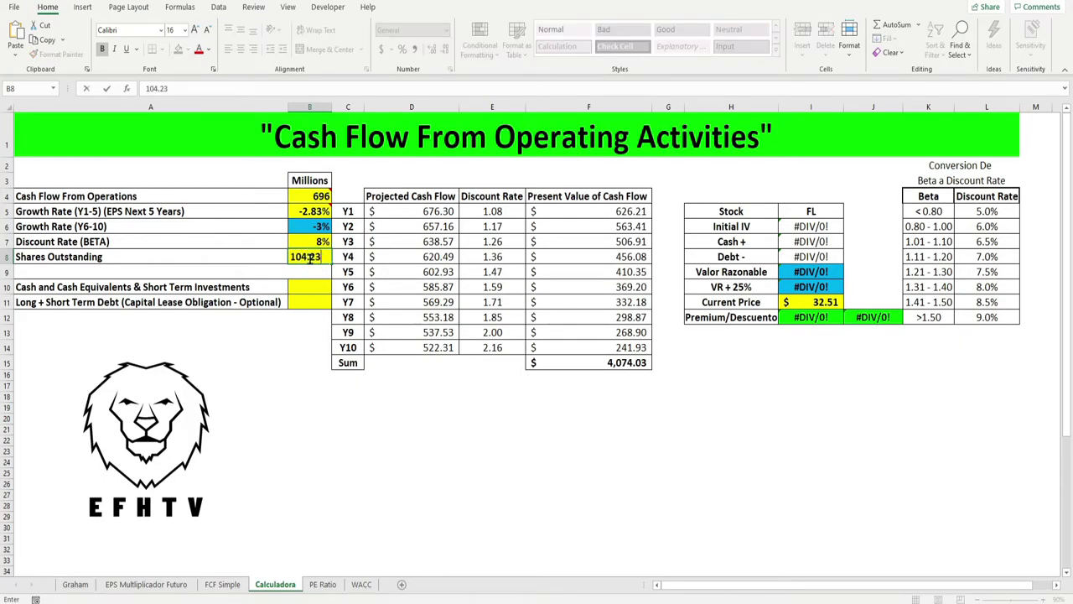
pyautogui.press('Return')
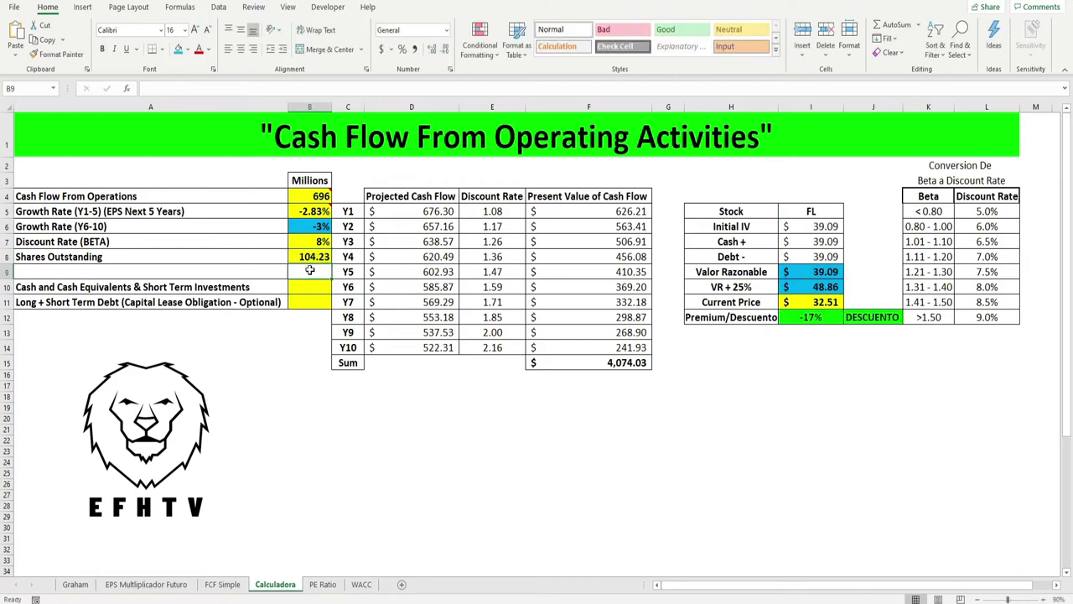
# - Find the 1/31/2020 Total Cash in Yahoo Finance's expanded balance sheet and enter 907 for Cash and Cash Equivalents & Short Term Investments in Excel
pyautogui.click(309, 286)
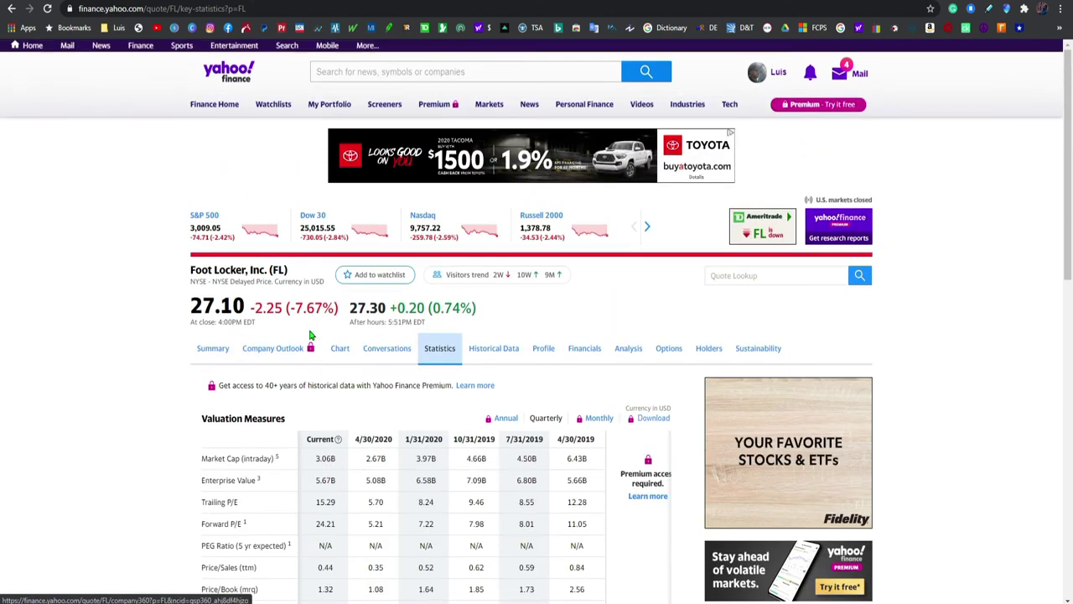
pyautogui.click(591, 350)
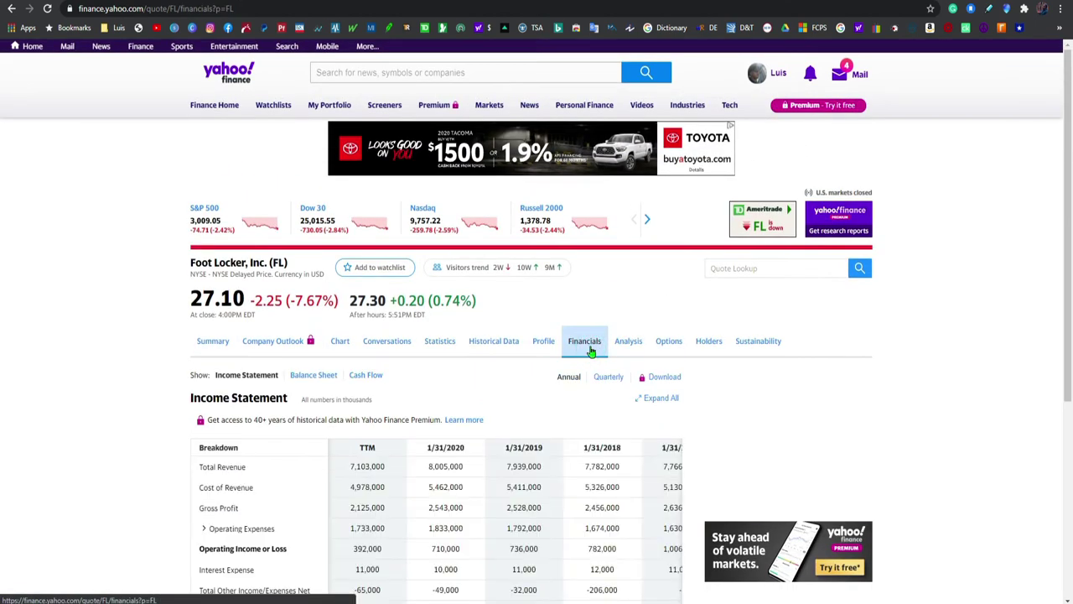
pyautogui.scroll(-3, 322, 269)
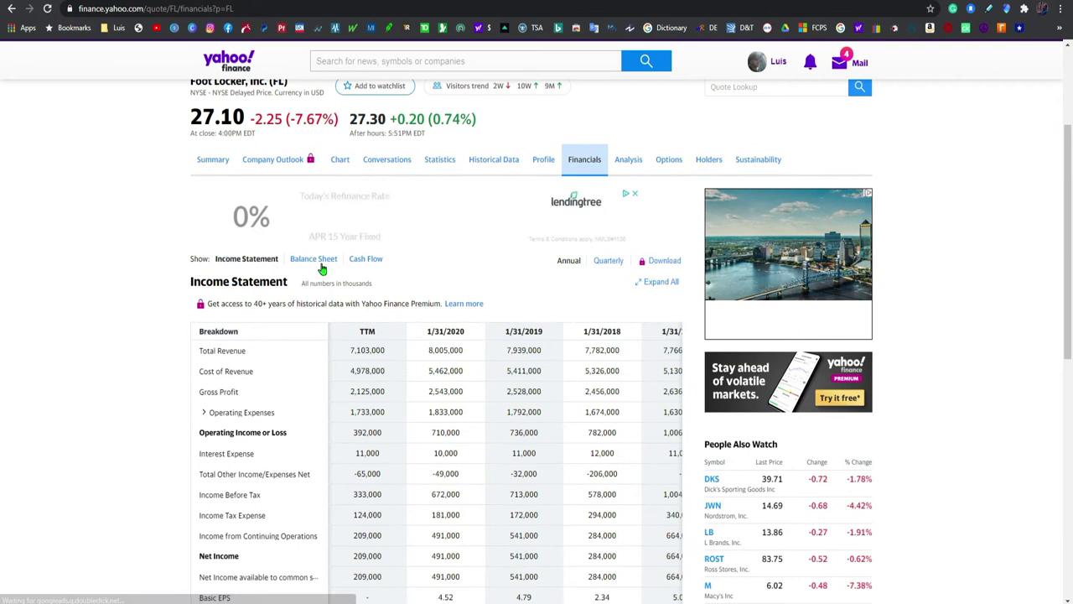
pyautogui.click(318, 260)
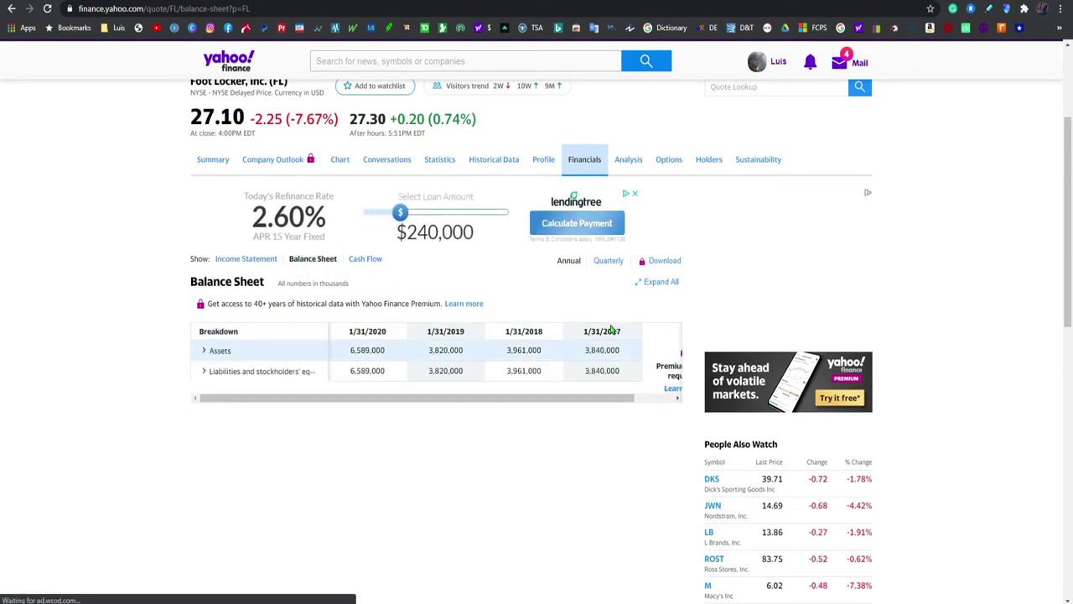
pyautogui.click(671, 283)
pyautogui.scroll(-2, 163, 316)
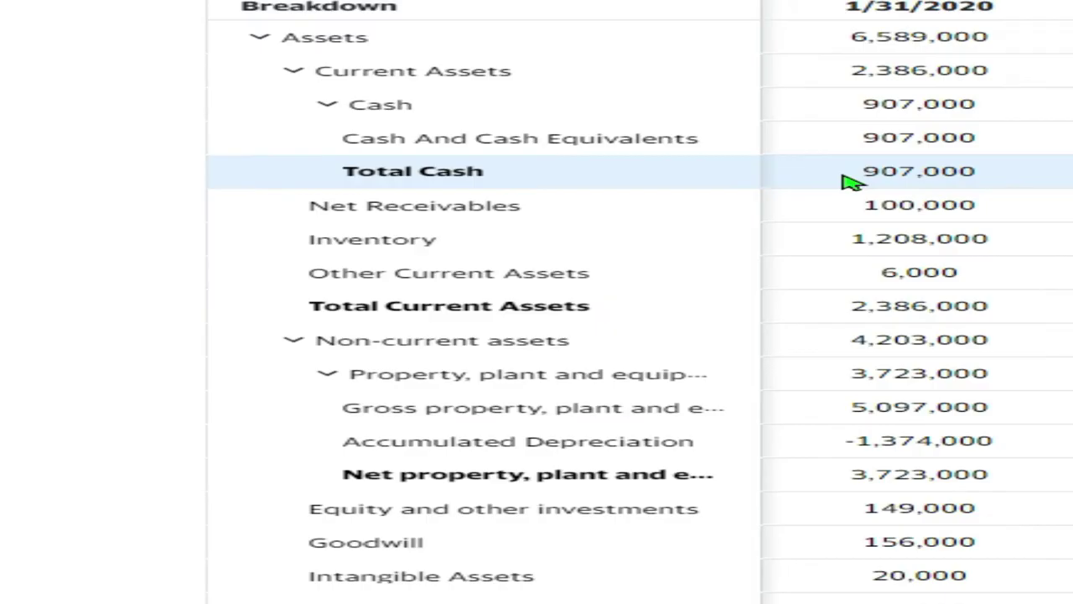
pyautogui.hotkey('alt', 'Tab')
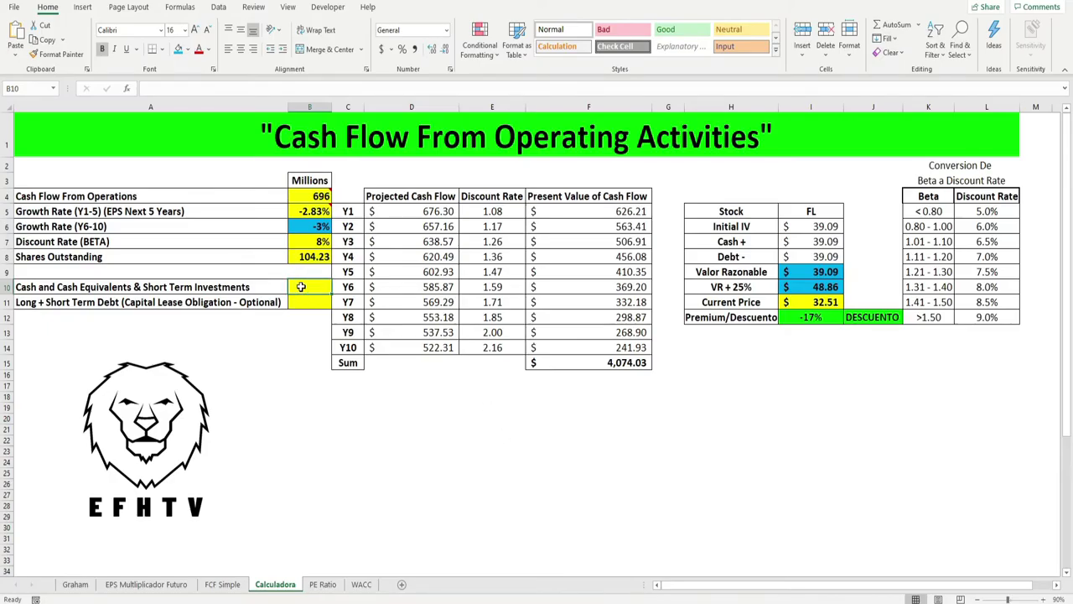
pyautogui.write('907')
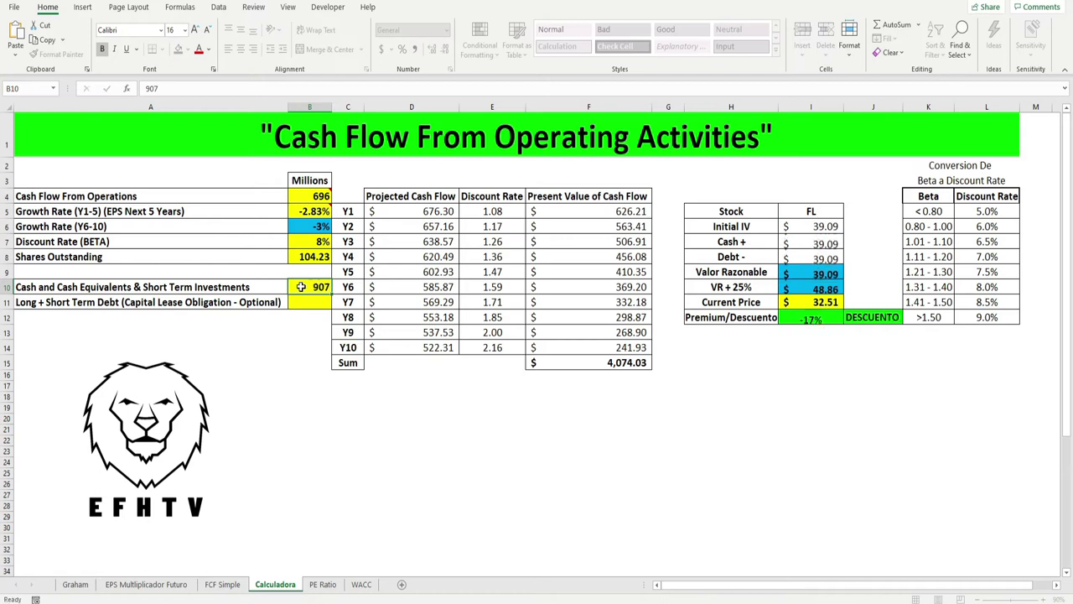
pyautogui.press('Return')
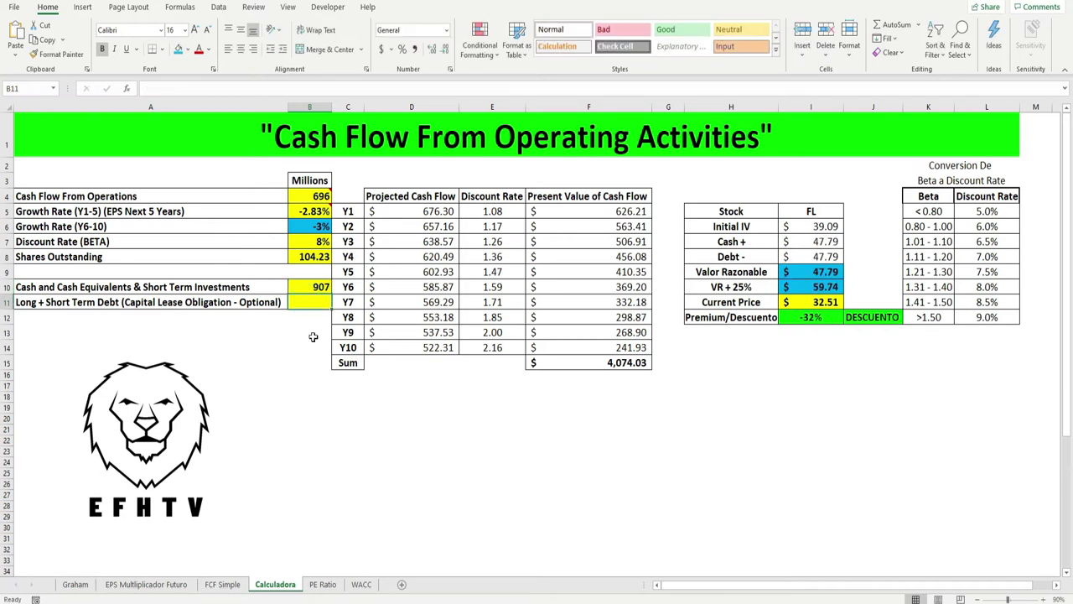
# - Find the 1/31/2020 Long Term Debt in the balance sheet, enter 122 for Long + Short Term Debt in Excel and select the Valor Razonable result
pyautogui.hotkey('alt', 'Tab')
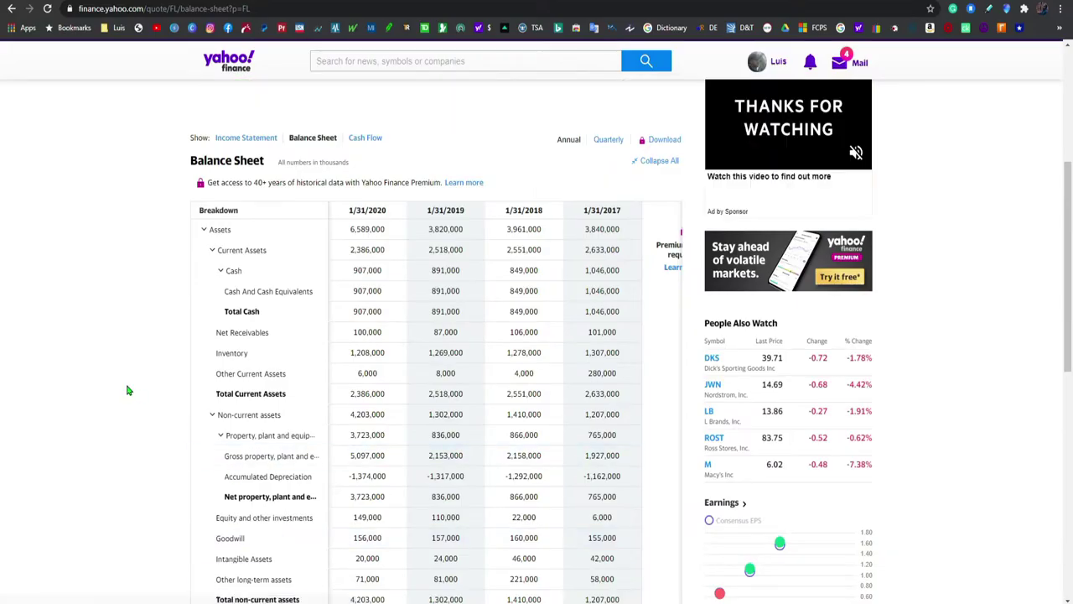
pyautogui.scroll(-3, 103, 364)
pyautogui.scroll(-2, 104, 362)
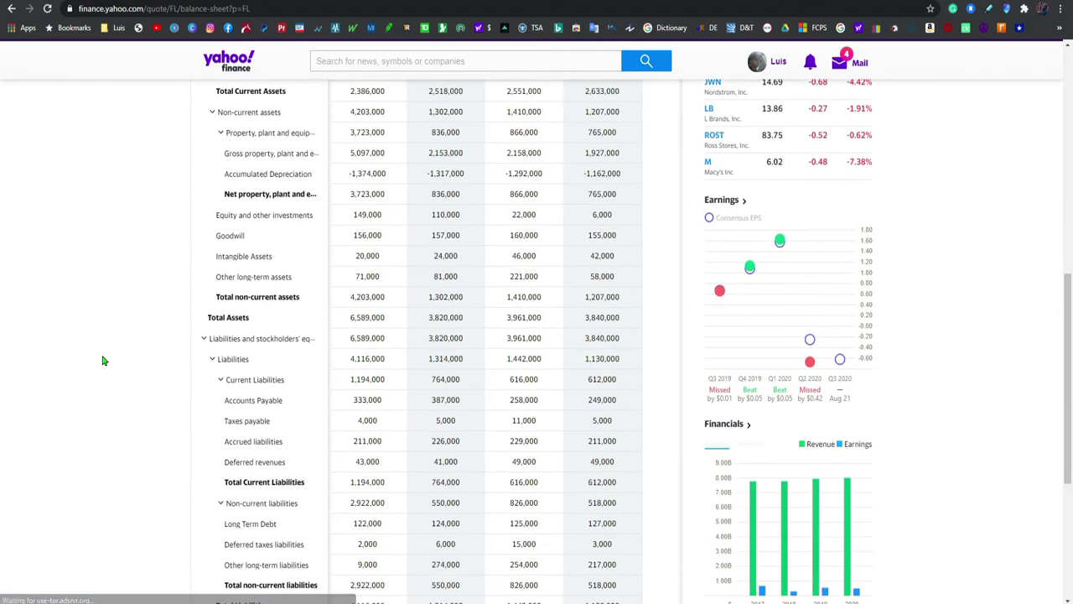
pyautogui.scroll(-2, 103, 359)
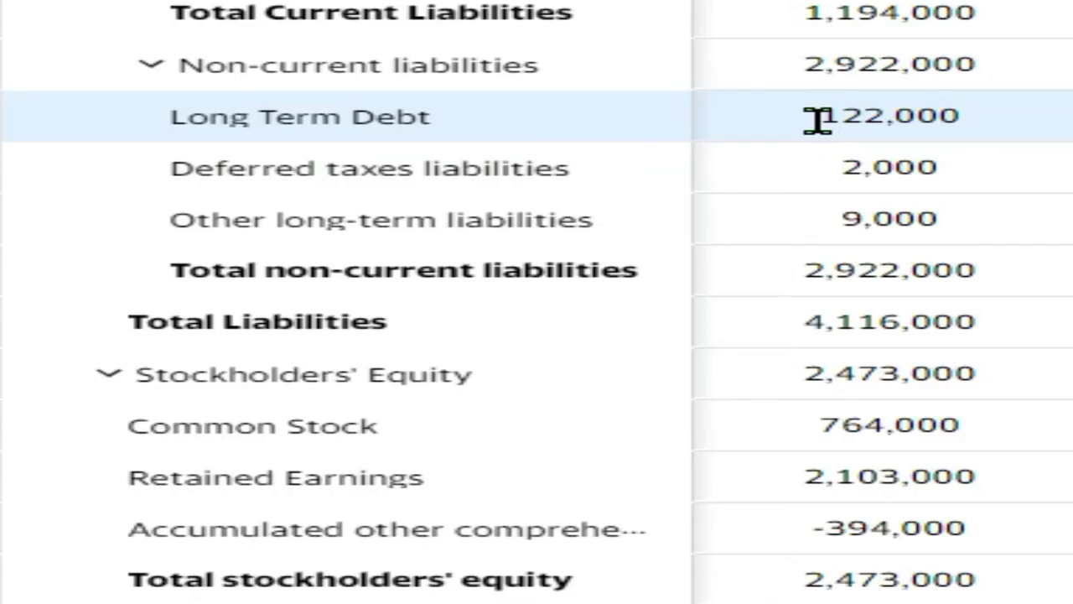
pyautogui.moveTo(812, 115); pyautogui.dragTo(989, 118)
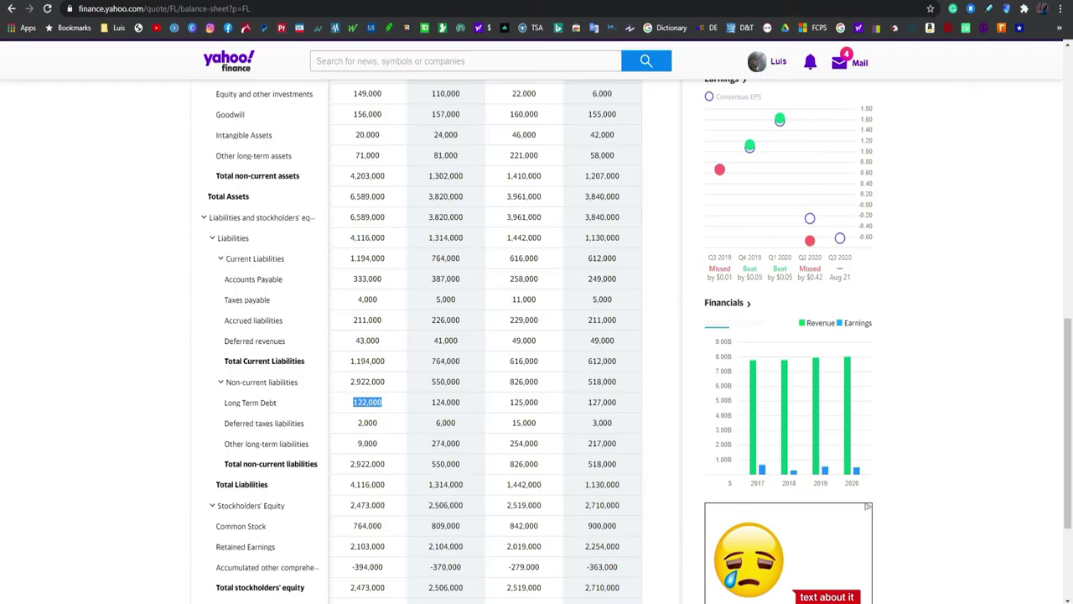
pyautogui.hotkey('alt', 'Tab')
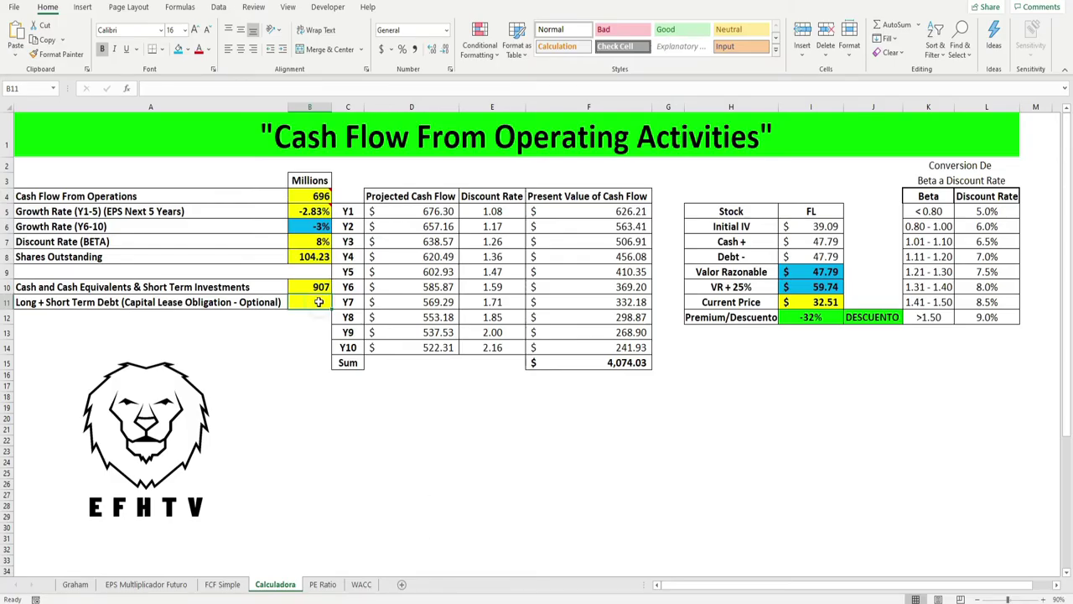
pyautogui.write('122')
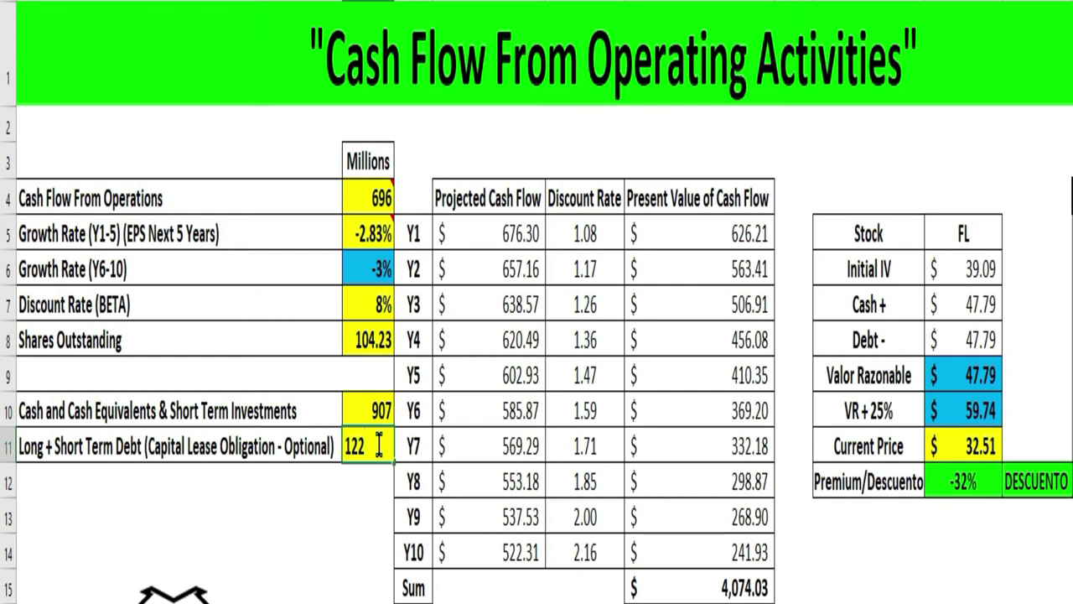
pyautogui.press('Return')
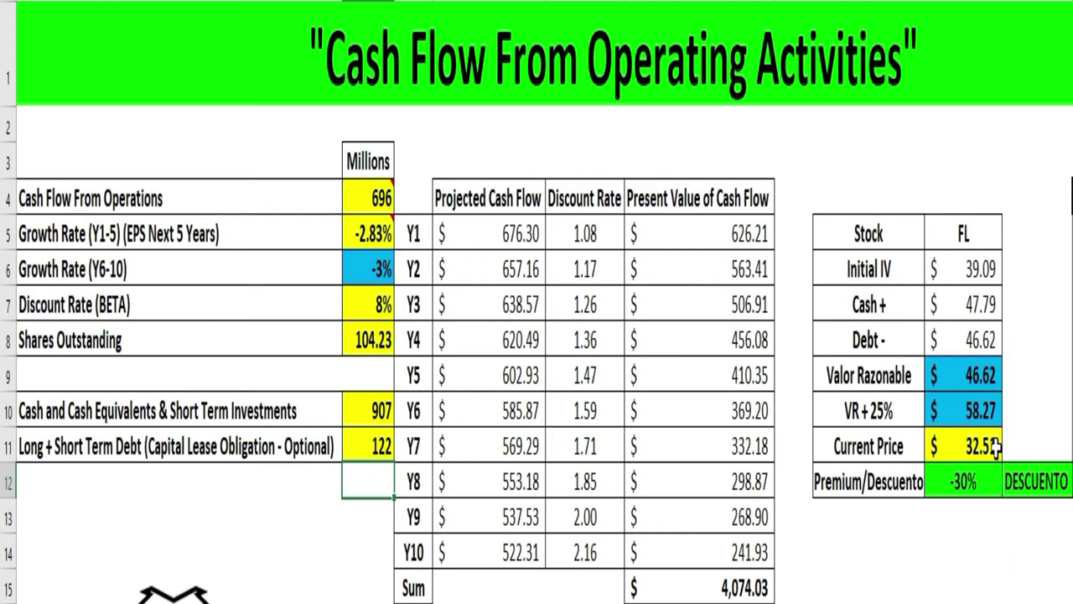
pyautogui.click(947, 381)
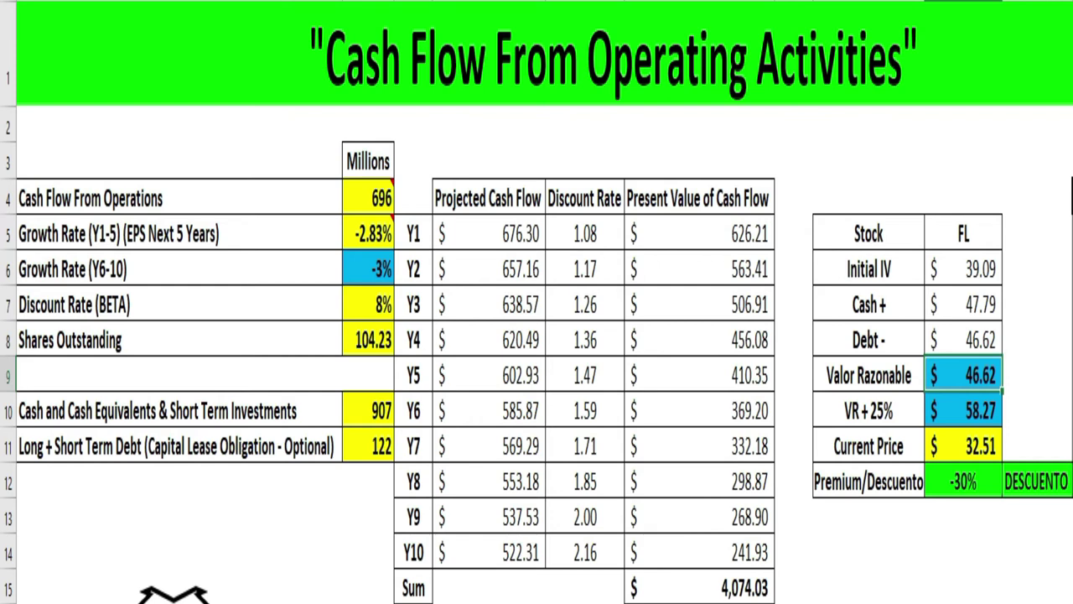
# - Select the VR + 25% result, and record the reference figures 907 in B12 and 122 in B13, below the debt input
pyautogui.click(955, 411)
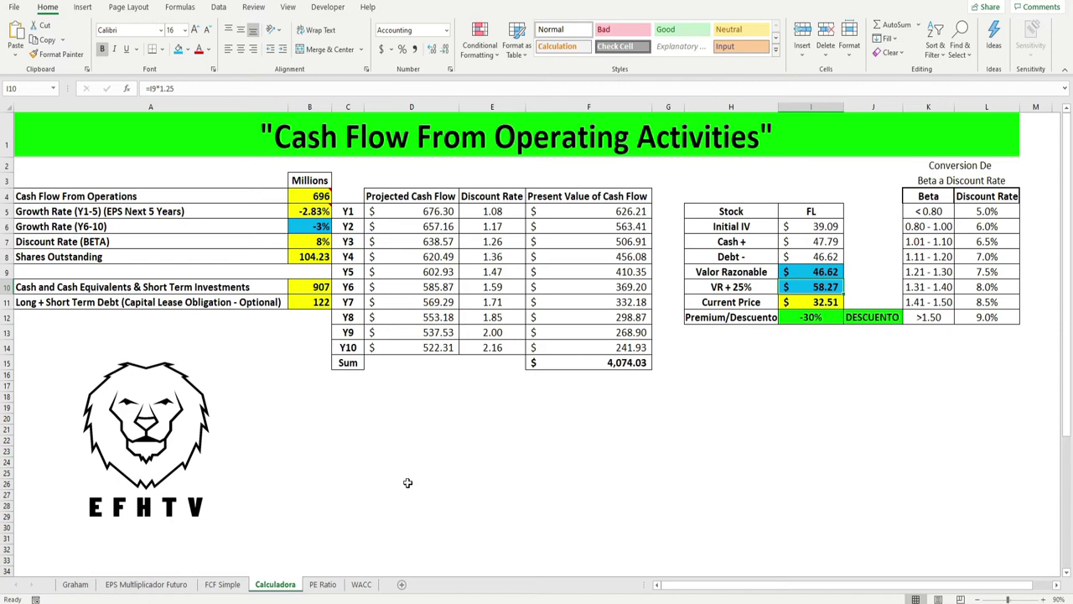
pyautogui.click(317, 319)
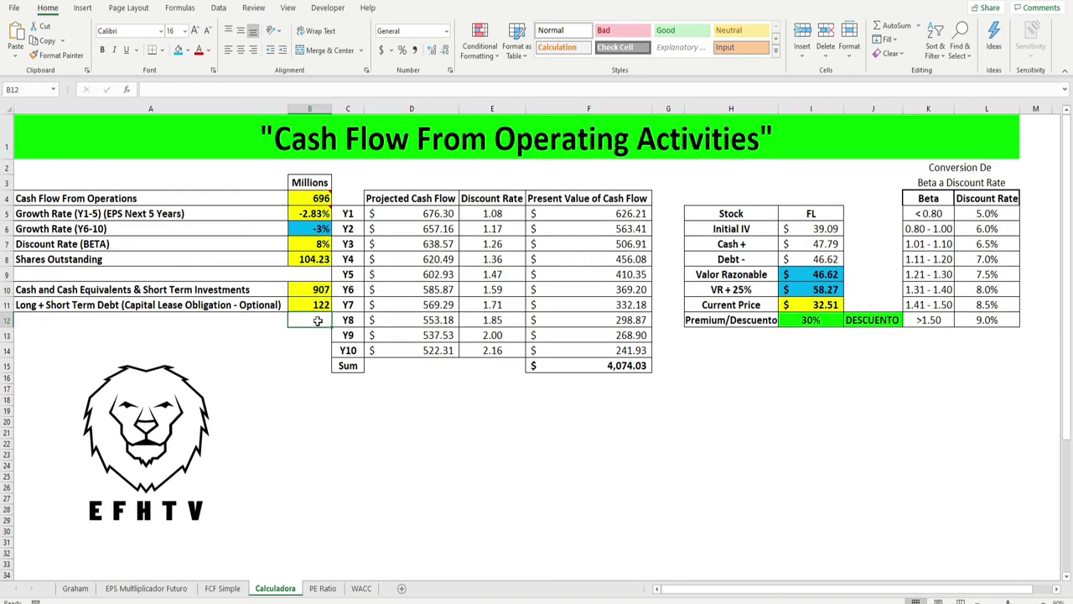
pyautogui.write('907')
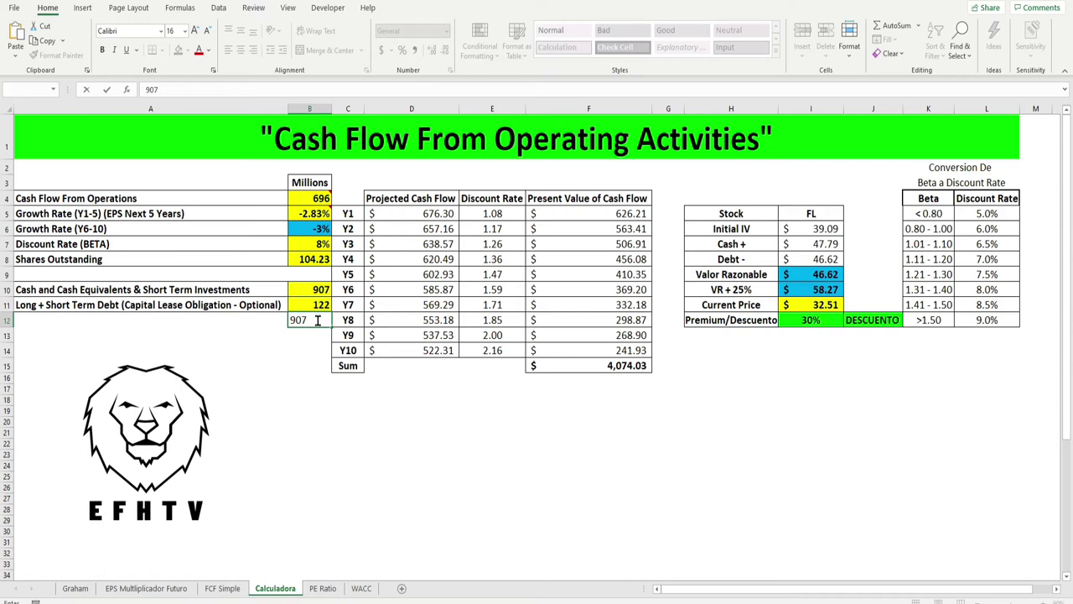
pyautogui.press('Return')
pyautogui.write('122')
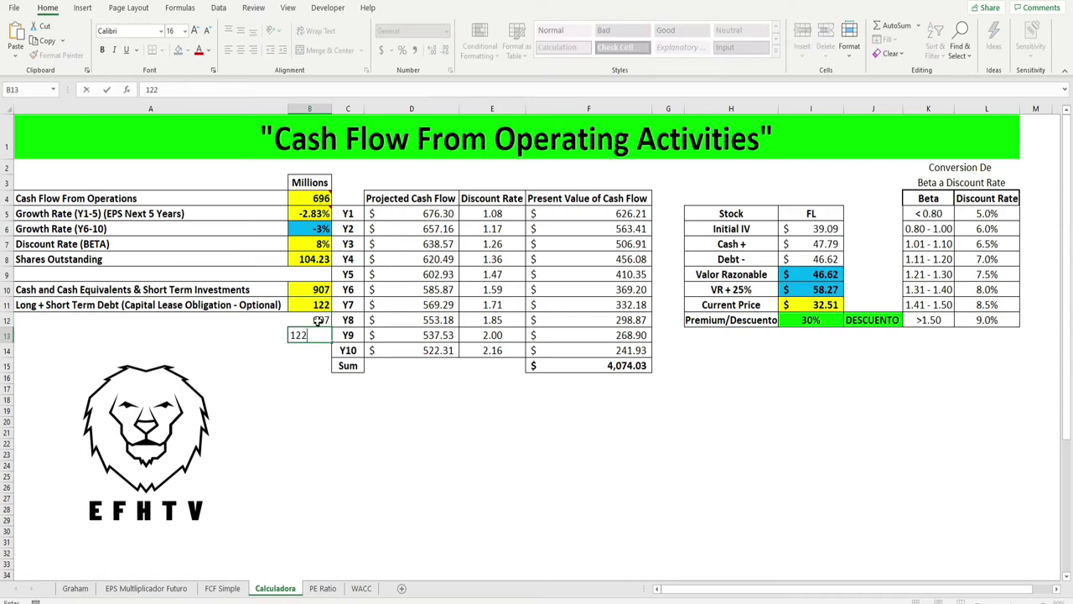
pyautogui.press('Return')
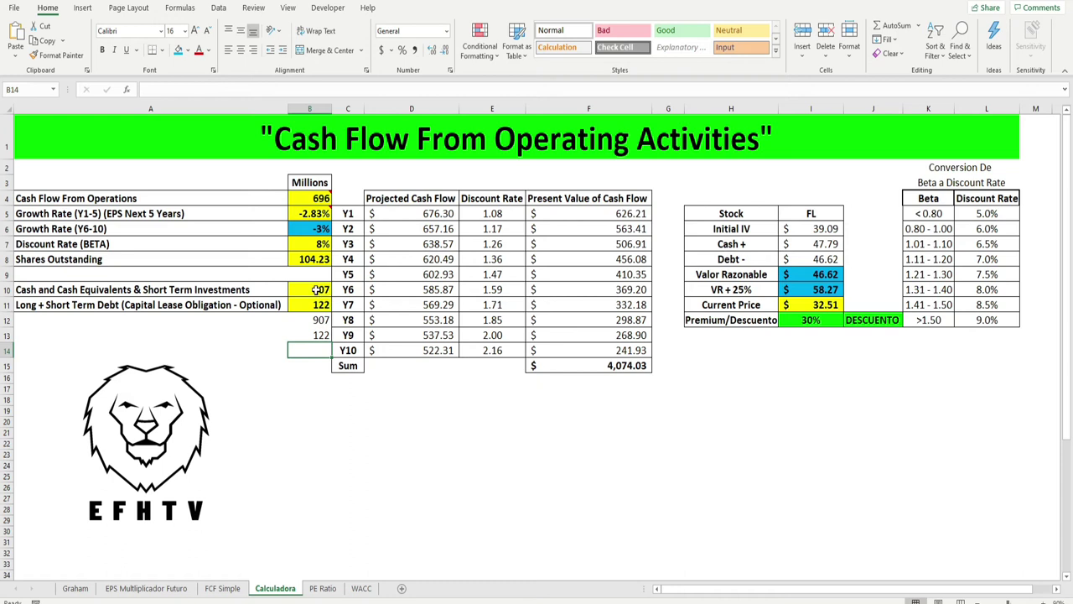
# - Clear the Cash and Cash Equivalents & Short Term Investments and Long + Short Term Debt inputs
pyautogui.click(311, 291)
pyautogui.press('Delete')
pyautogui.click(310, 304)
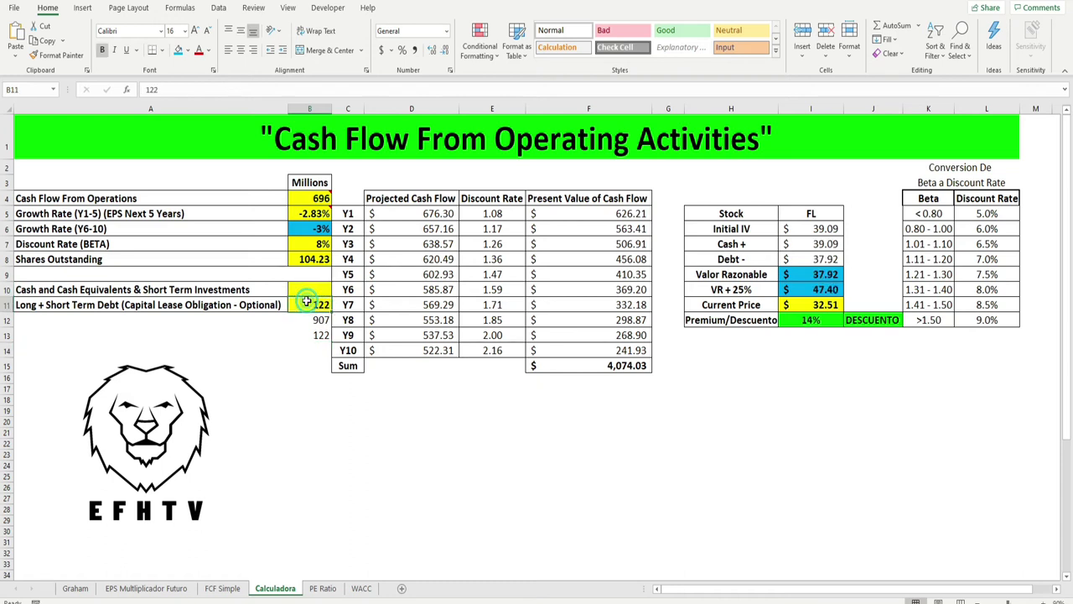
pyautogui.press('Delete')
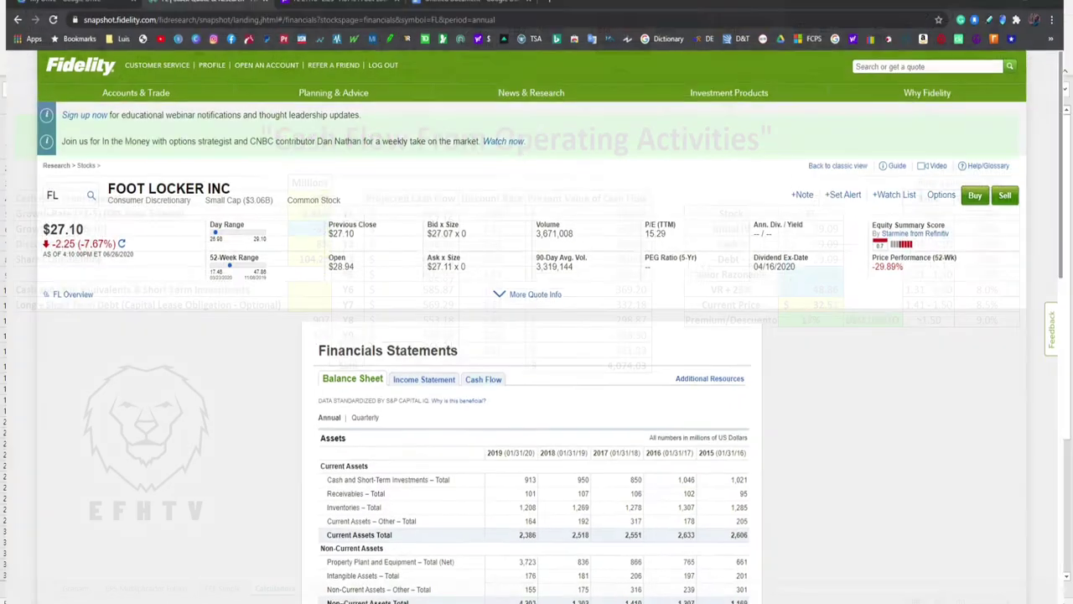
# - Switch to Fidelity's Foot Locker balance sheet and examine the annual cash and short-term investments and the debt figures
pyautogui.scroll(-3, 206, 472)
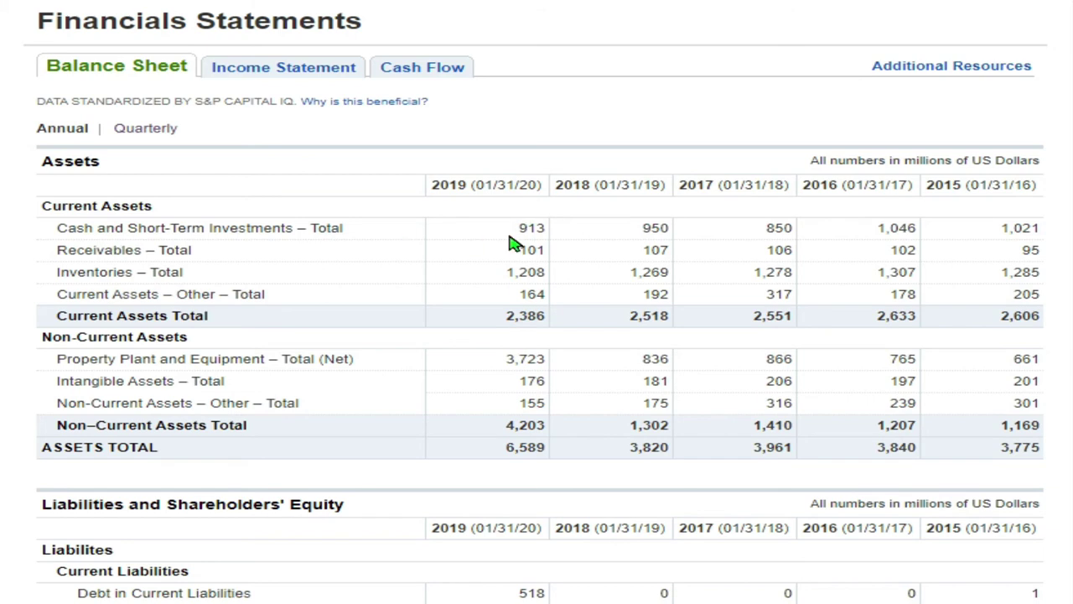
pyautogui.scroll(-7, 461, 238)
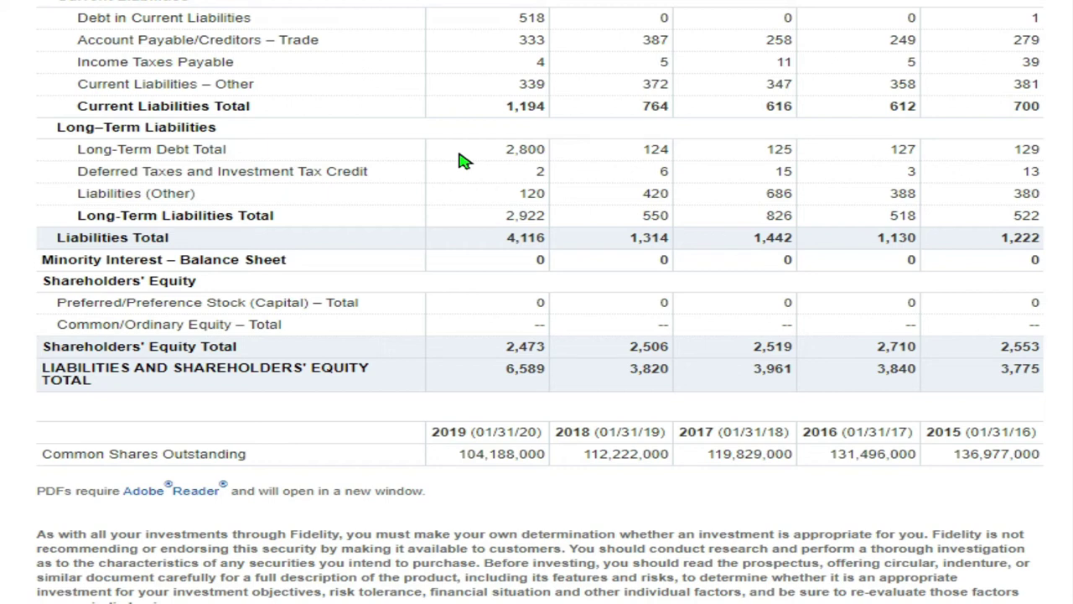
pyautogui.scroll(9, 463, 160)
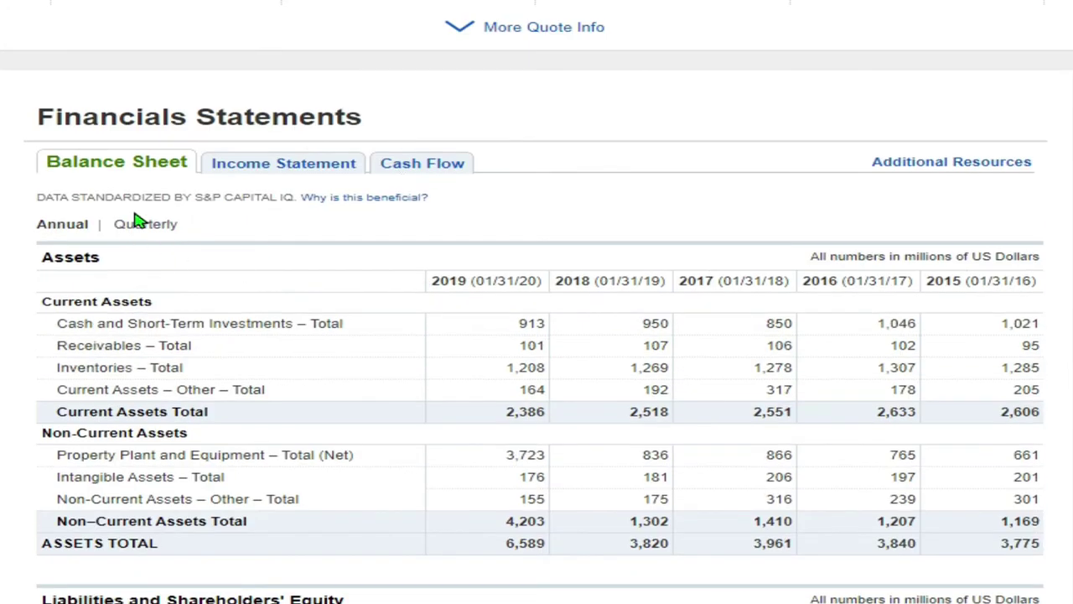
# - Show Fidelity's quarterly balance sheet and look up the 04/30/2020 Cash and Short-Term Investments and Long-Term Debt Total
pyautogui.click(136, 224)
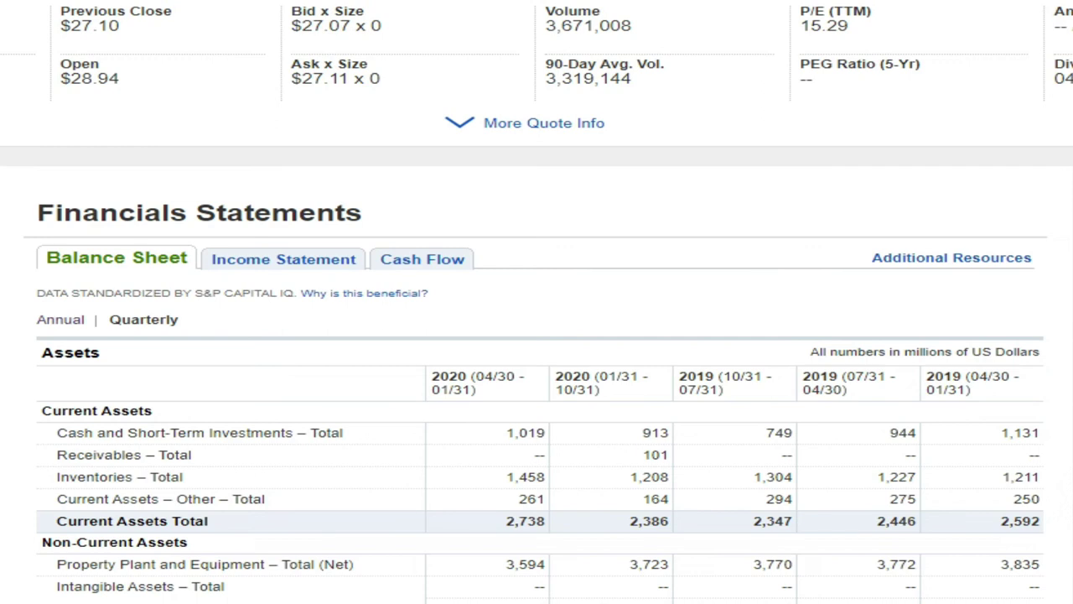
pyautogui.scroll(-2, 494, 429)
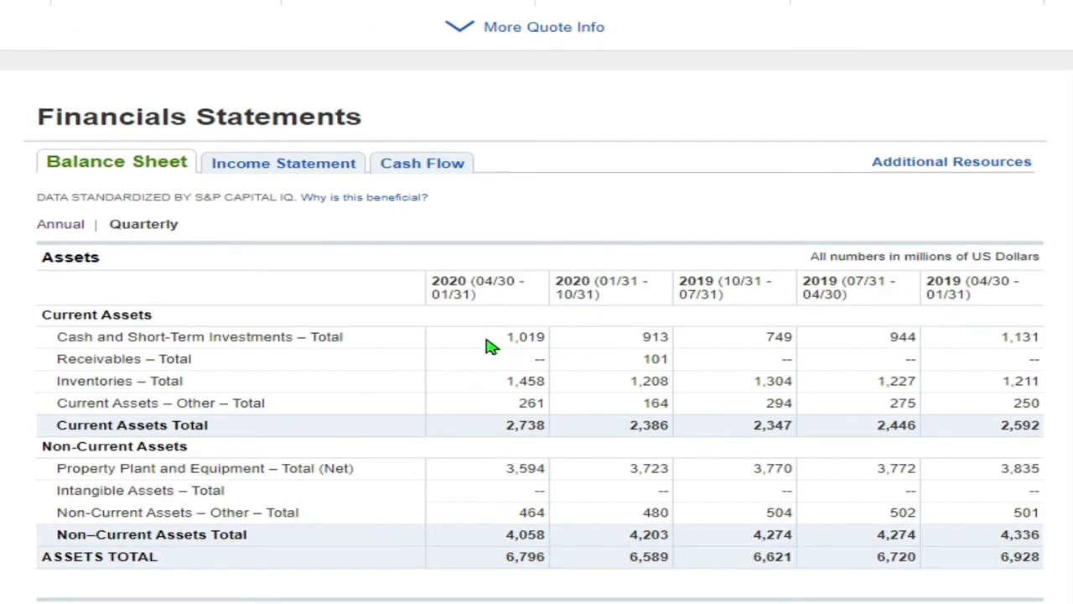
pyautogui.scroll(-2, 490, 347)
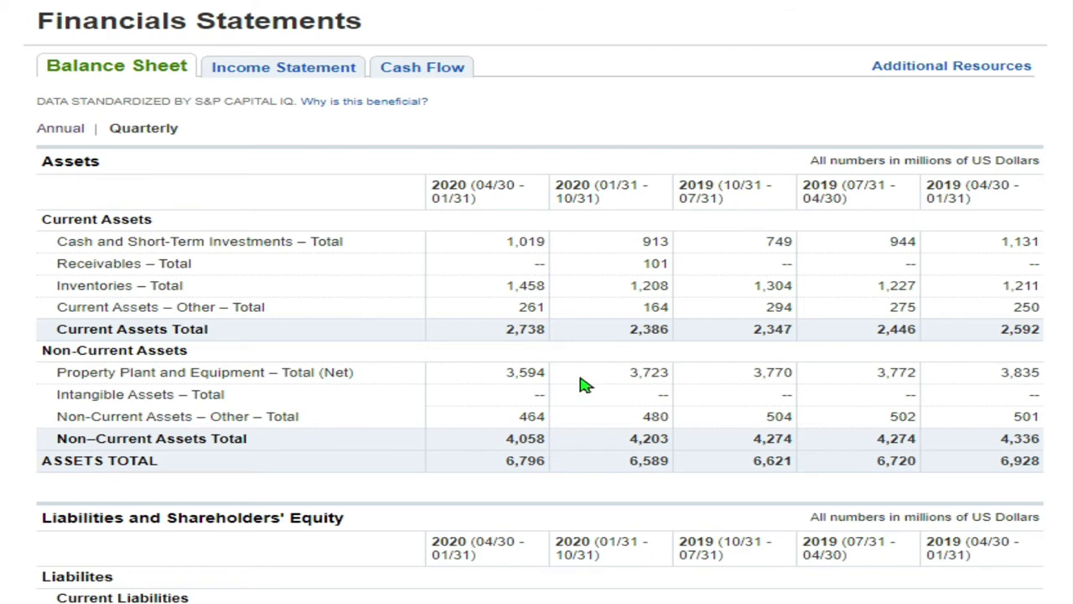
pyautogui.scroll(-3, 469, 252)
pyautogui.scroll(-1, 210, 373)
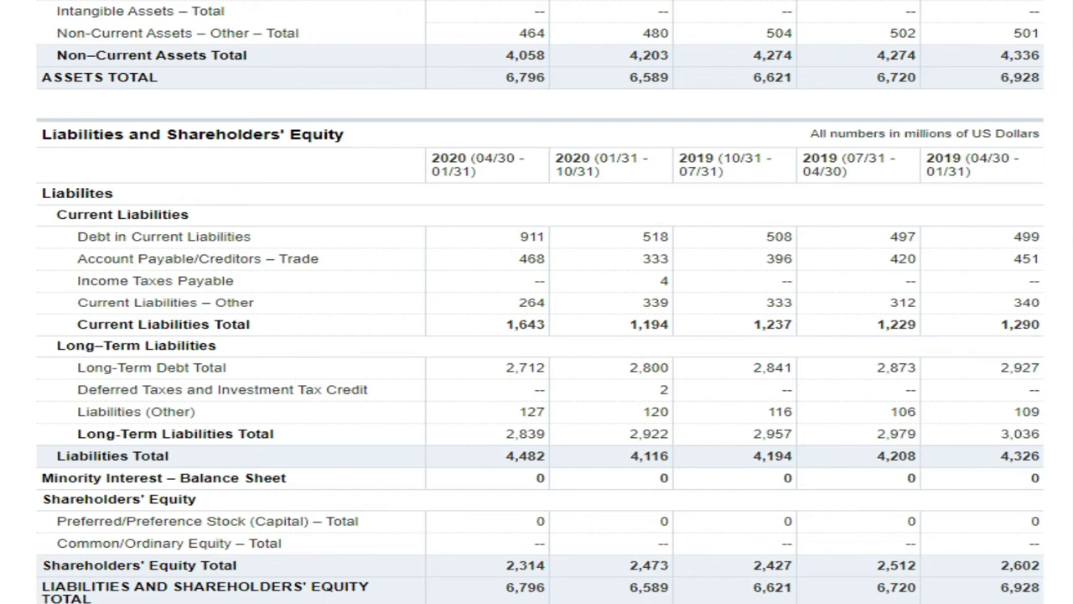
# - Return to the Excel calculator and set Cash and Cash Equivalents & Short Term Investments to 1019 and Long + Short Term Debt to 2712
pyautogui.click(235, 503)
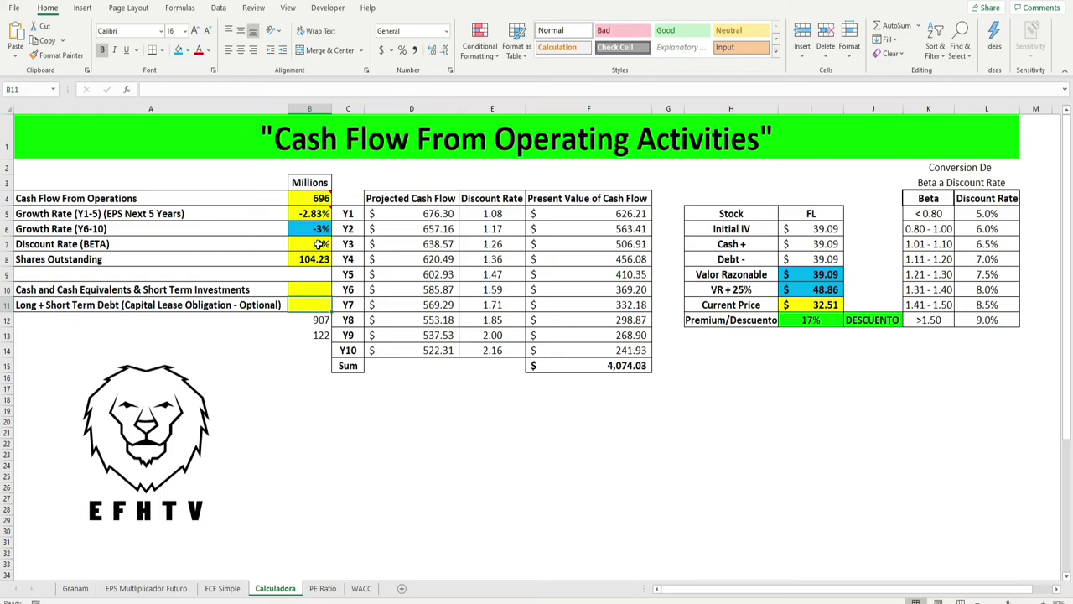
pyautogui.click(304, 293)
pyautogui.write('1019')
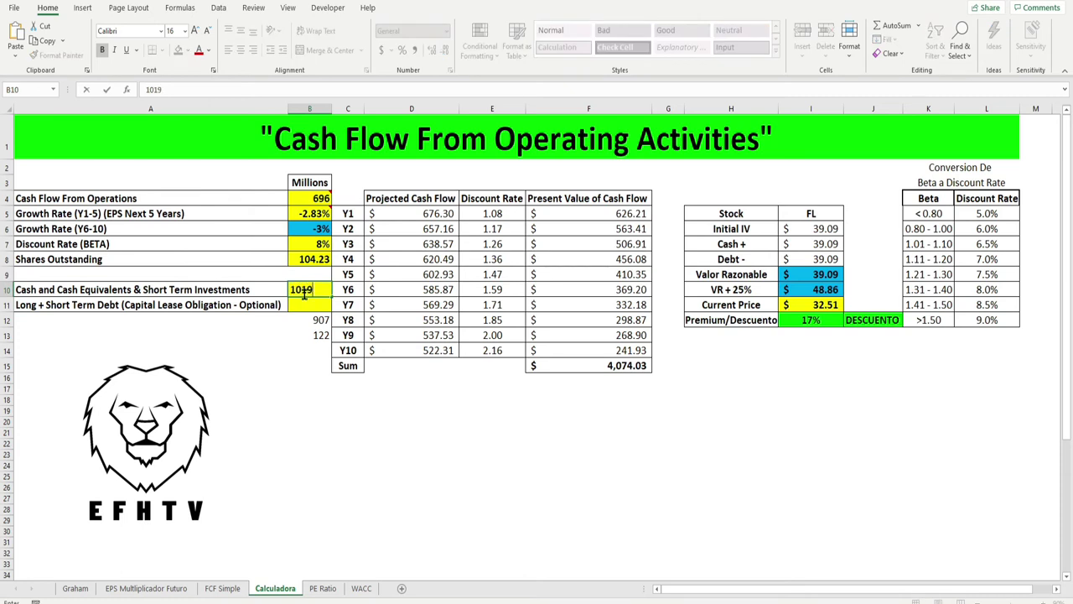
pyautogui.press('Return')
pyautogui.write('2')
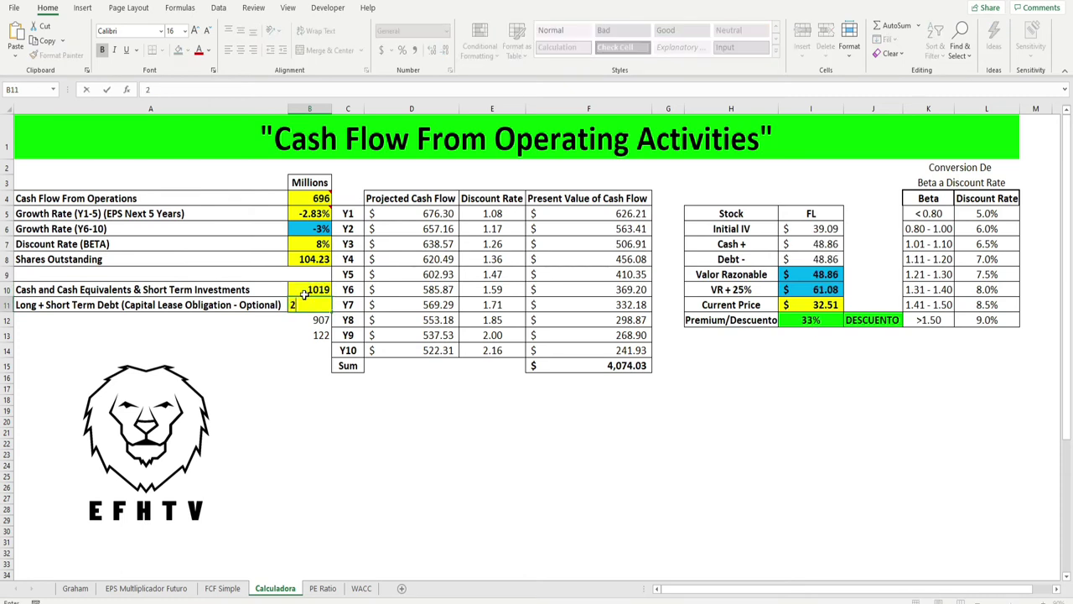
pyautogui.write('712')
pyautogui.press('Return')
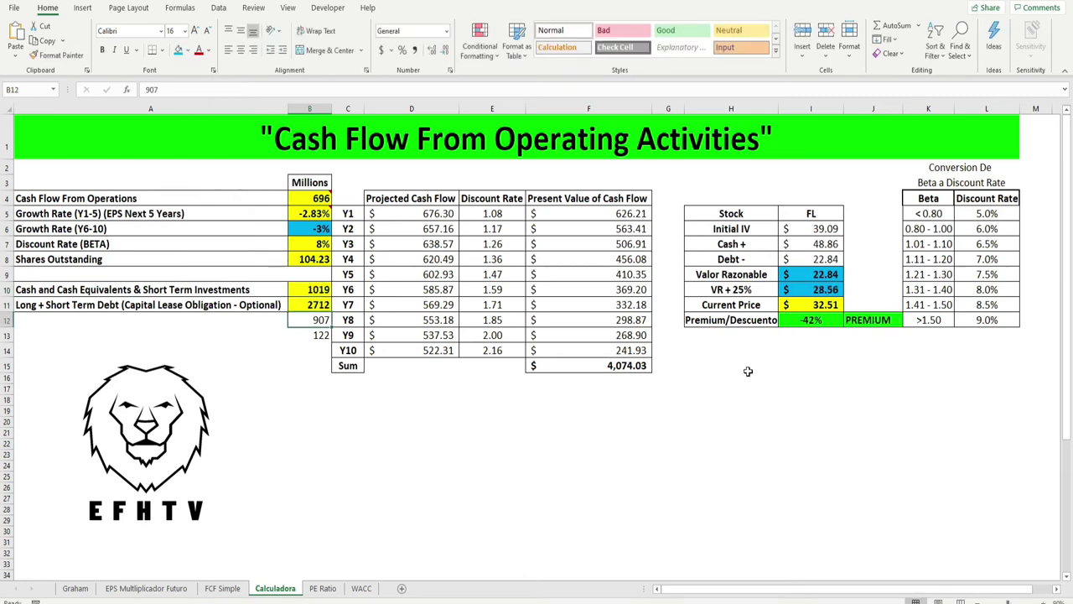
# - Look up Foot Locker's after-hours price in Yahoo Finance and set Current Price to 27.30 in the Excel calculator
pyautogui.click(834, 306)
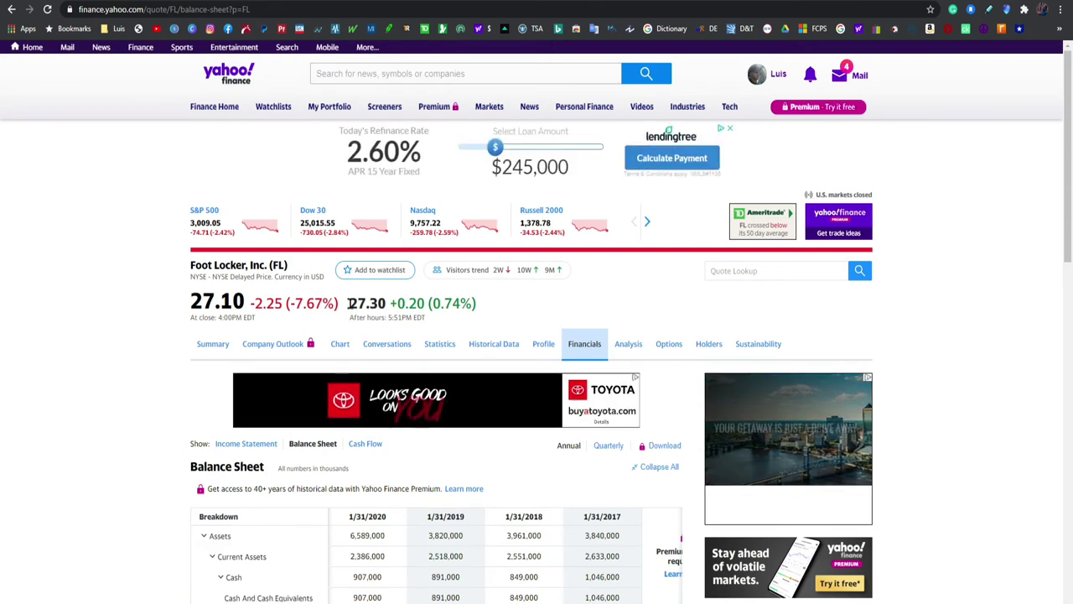
pyautogui.moveTo(350, 303); pyautogui.dragTo(387, 303)
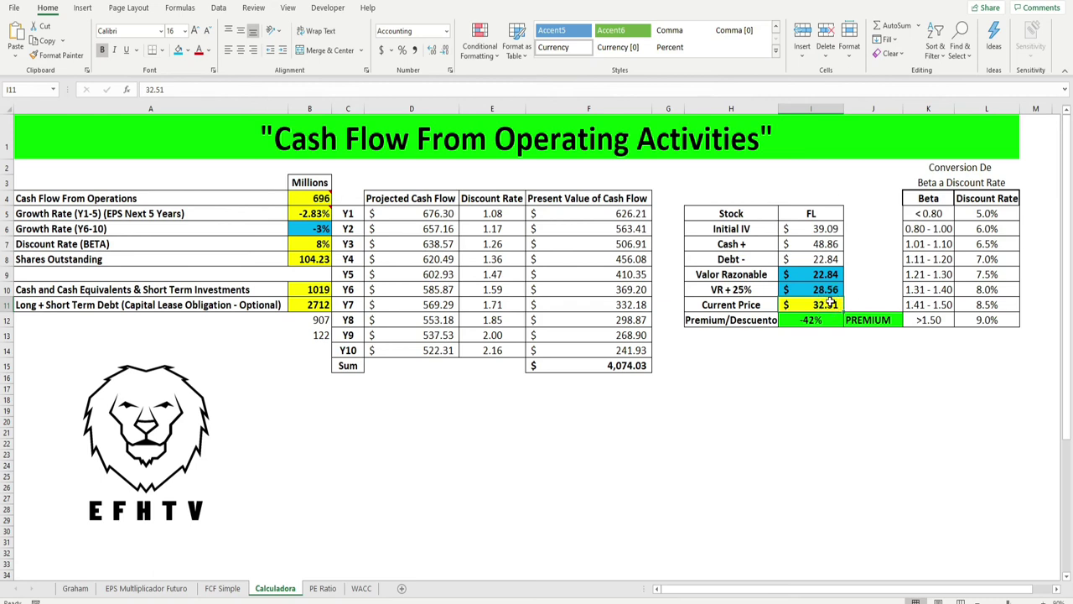
pyautogui.write('27.30')
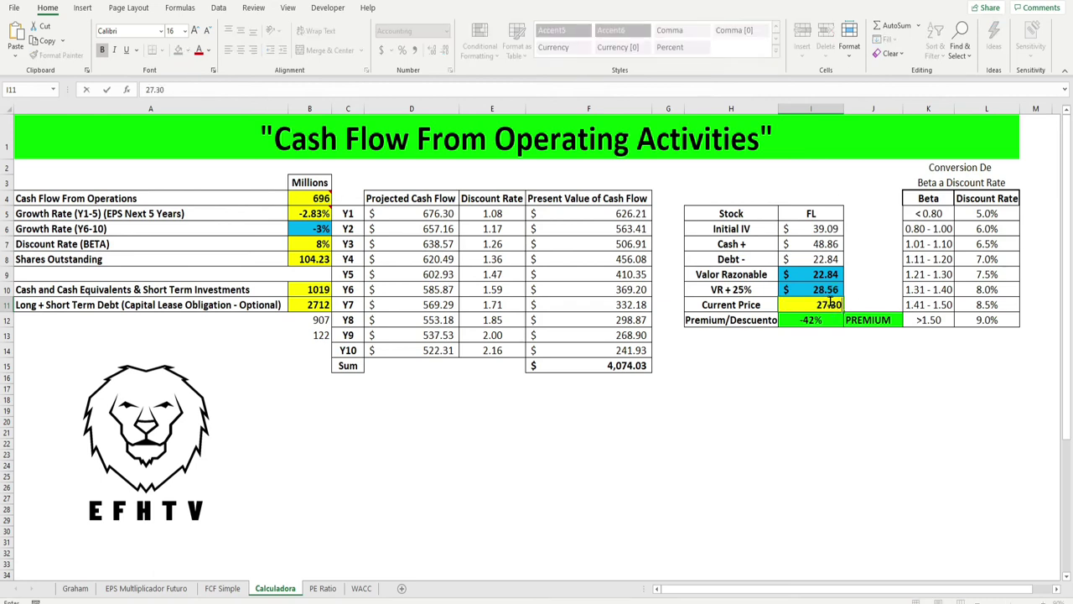
pyautogui.press('Return')
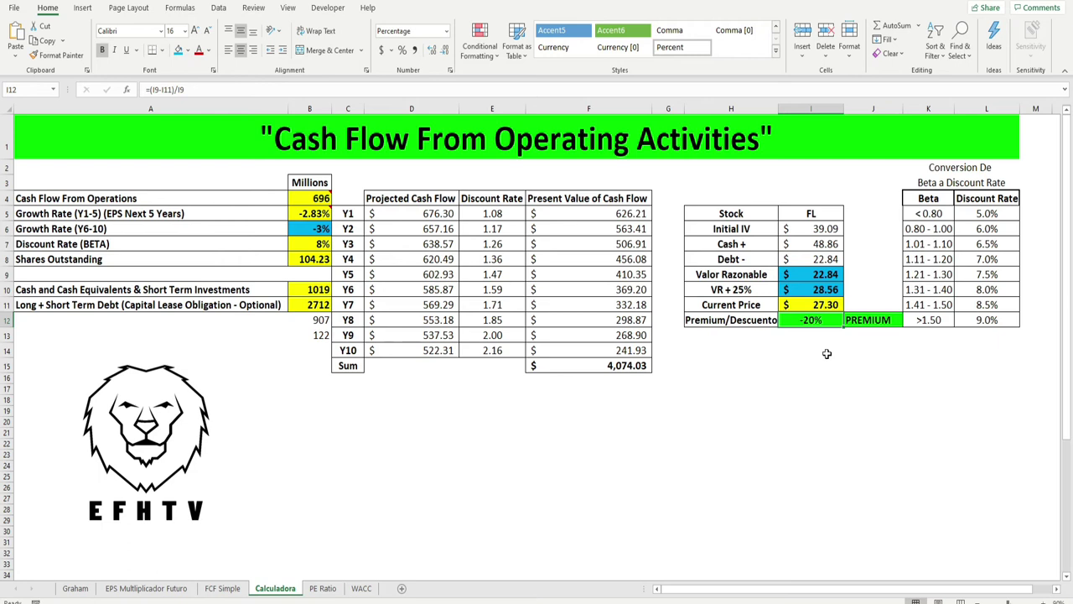
# - Review the Current Price against the Premium/Descuento label, the Valor Razonable and the VR + 25% result
pyautogui.click(824, 307)
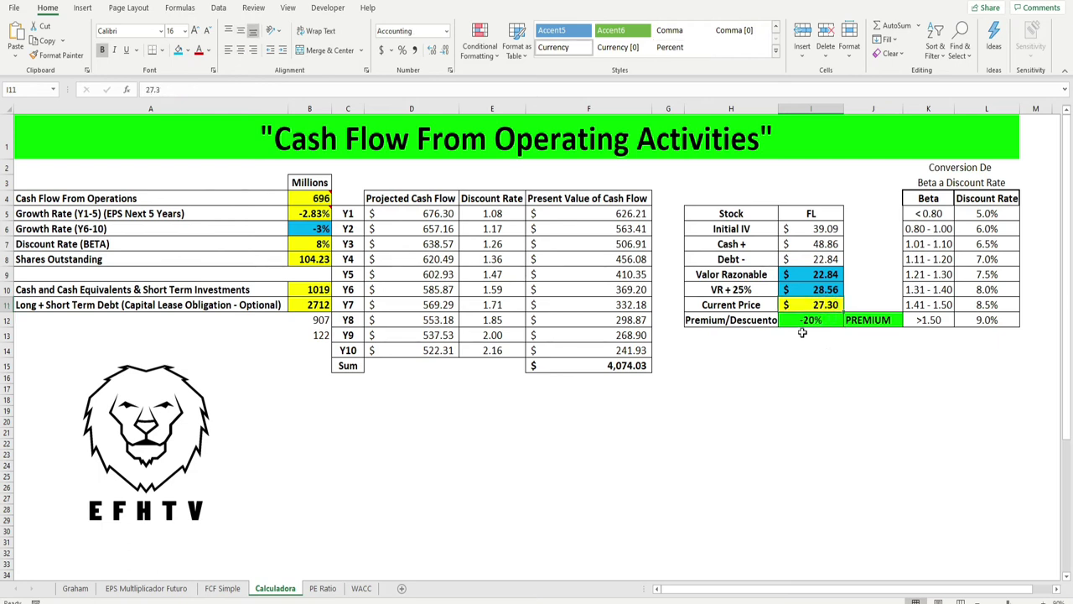
pyautogui.click(855, 319)
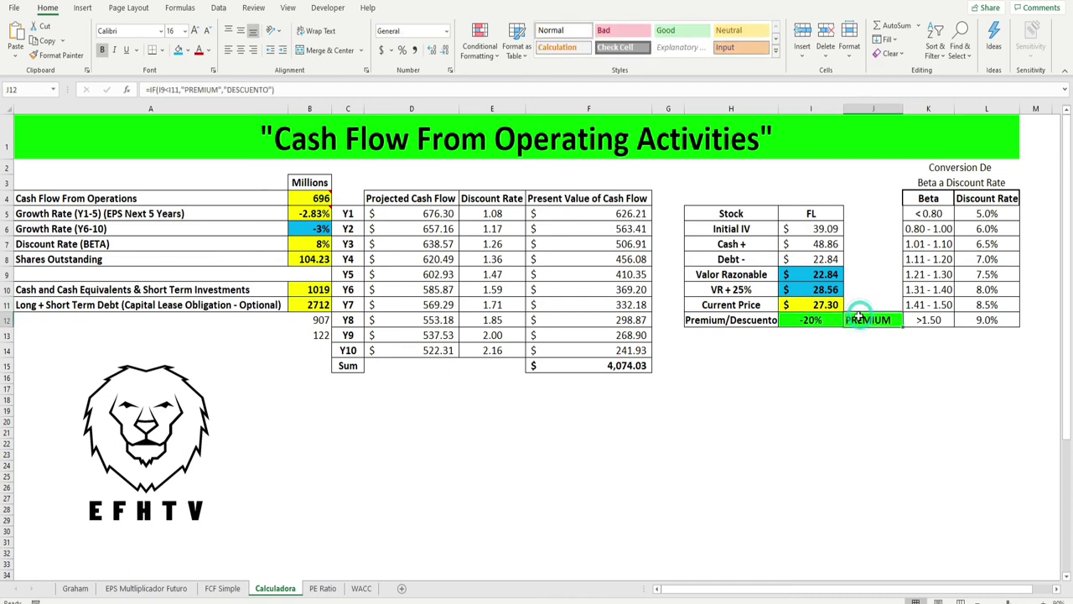
pyautogui.click(818, 276)
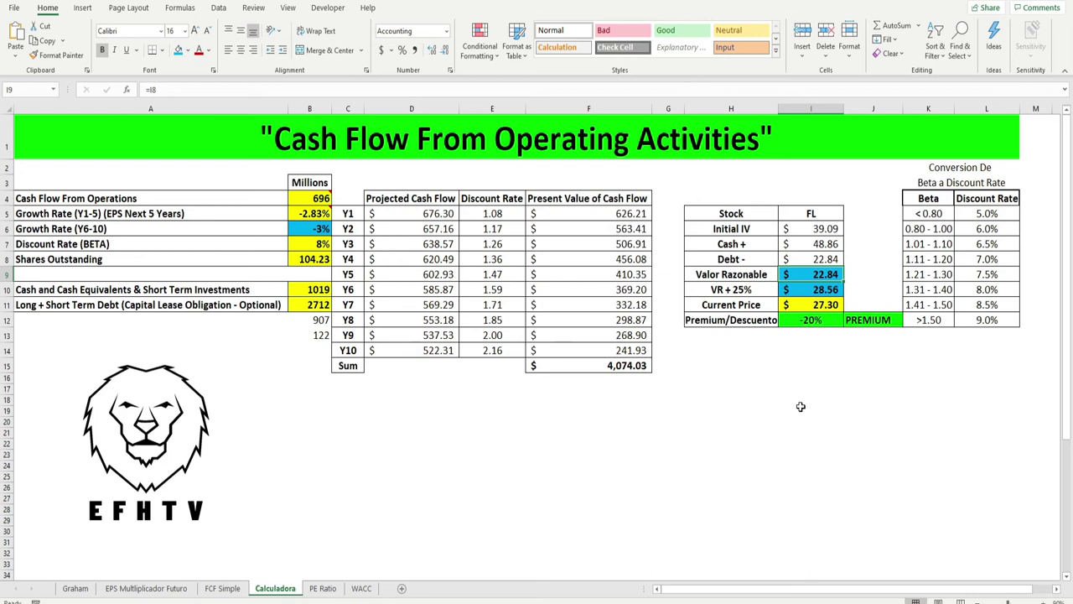
pyautogui.click(803, 290)
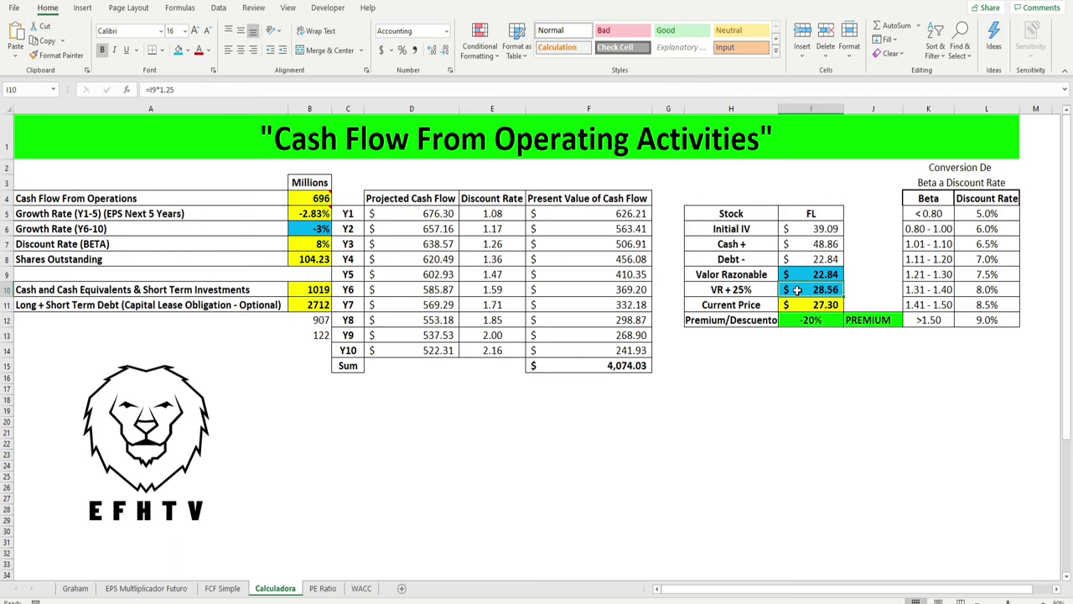
pyautogui.click(806, 307)
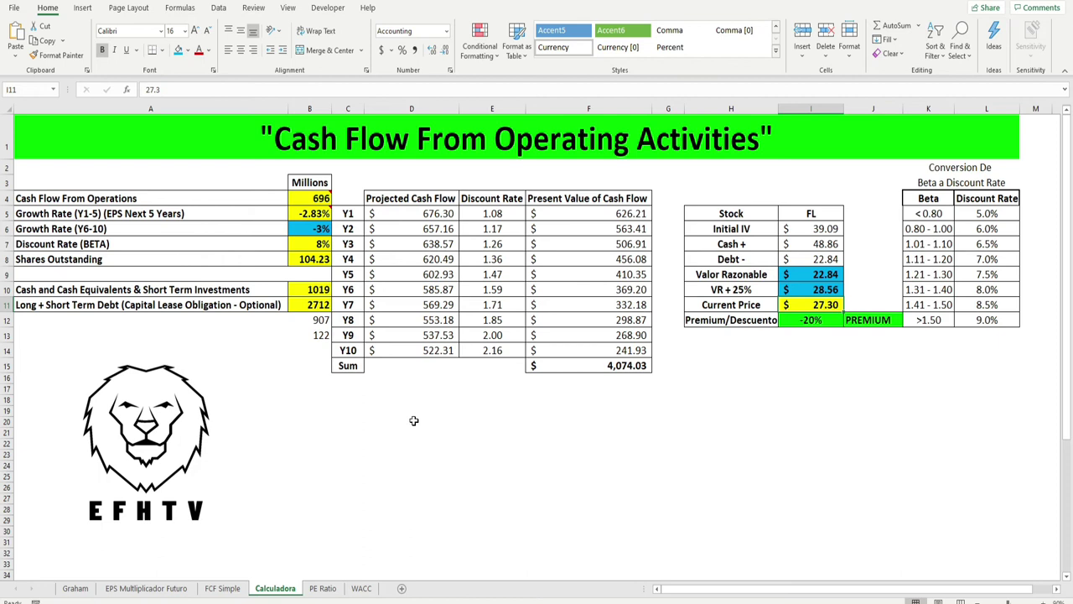
# - Set Long + Short Term Debt to 1000 and compare the VR + 25% result with the Current Price
pyautogui.click(306, 306)
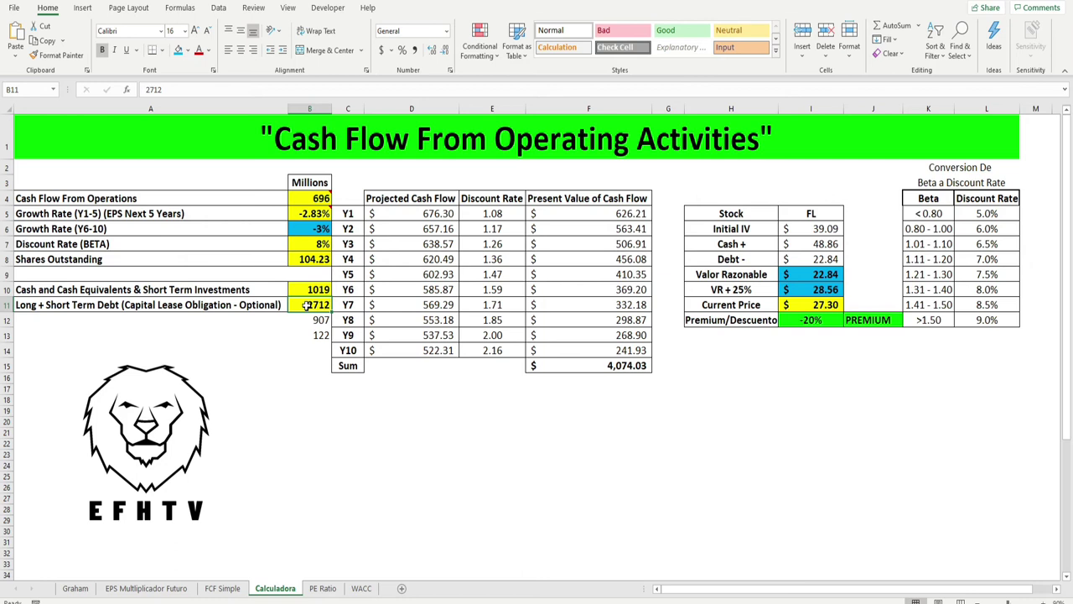
pyautogui.write('1000')
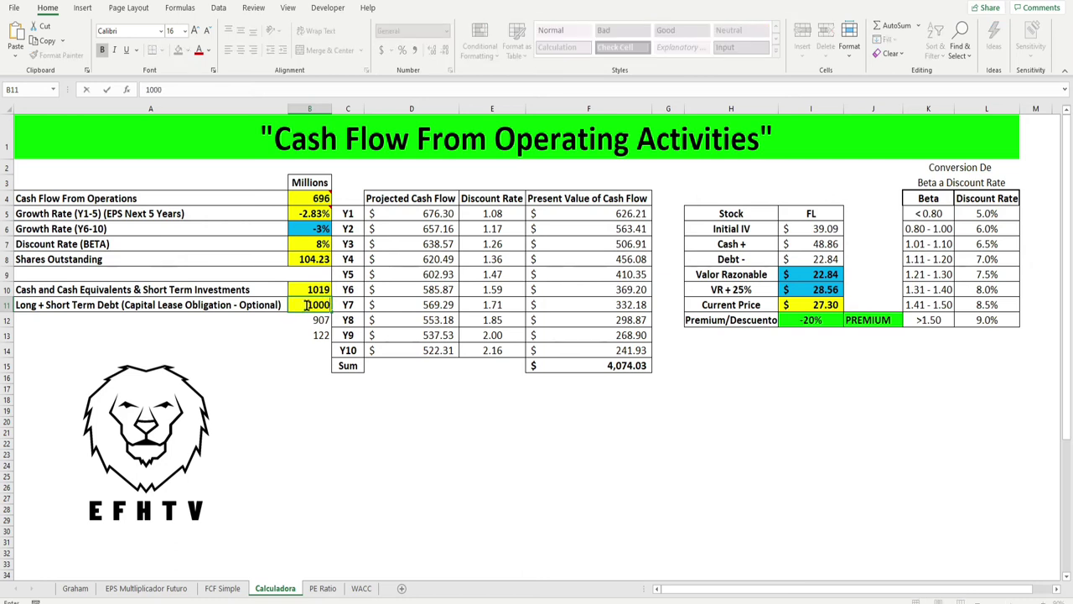
pyautogui.press('Return')
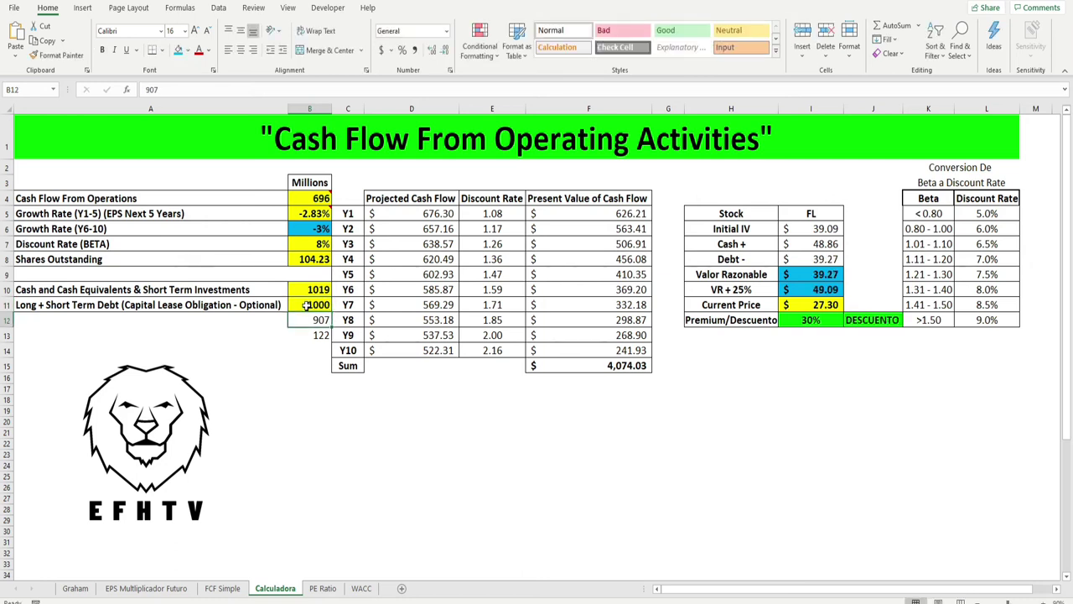
pyautogui.click(790, 289)
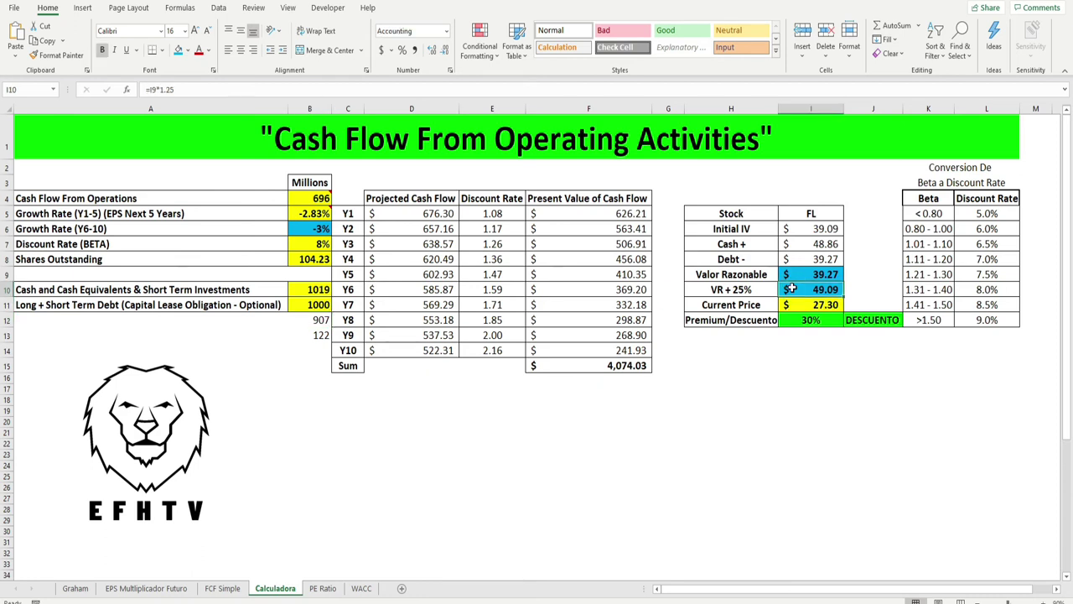
pyautogui.click(817, 307)
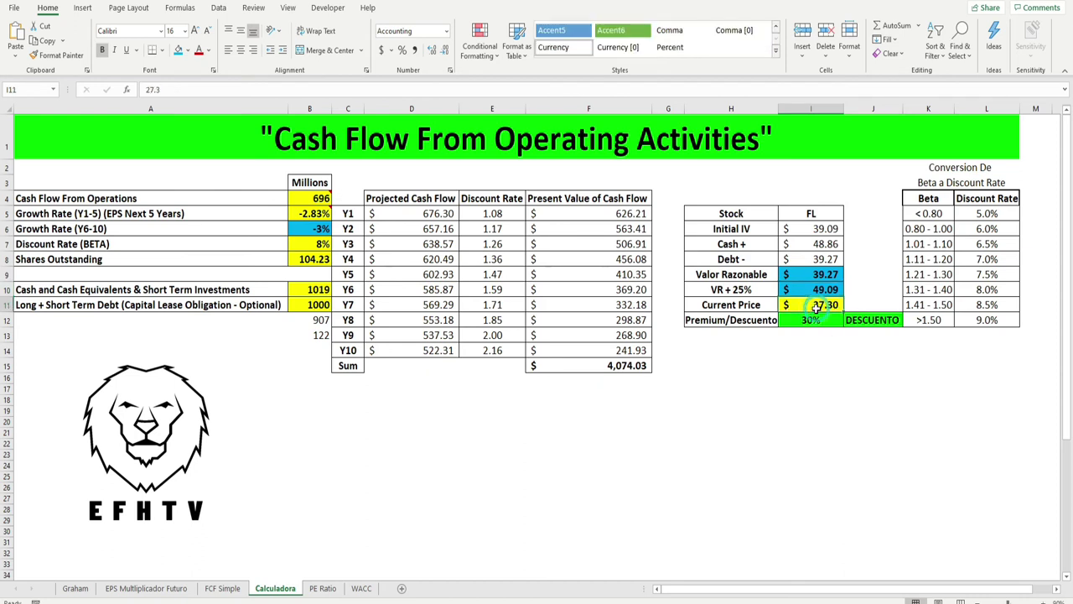